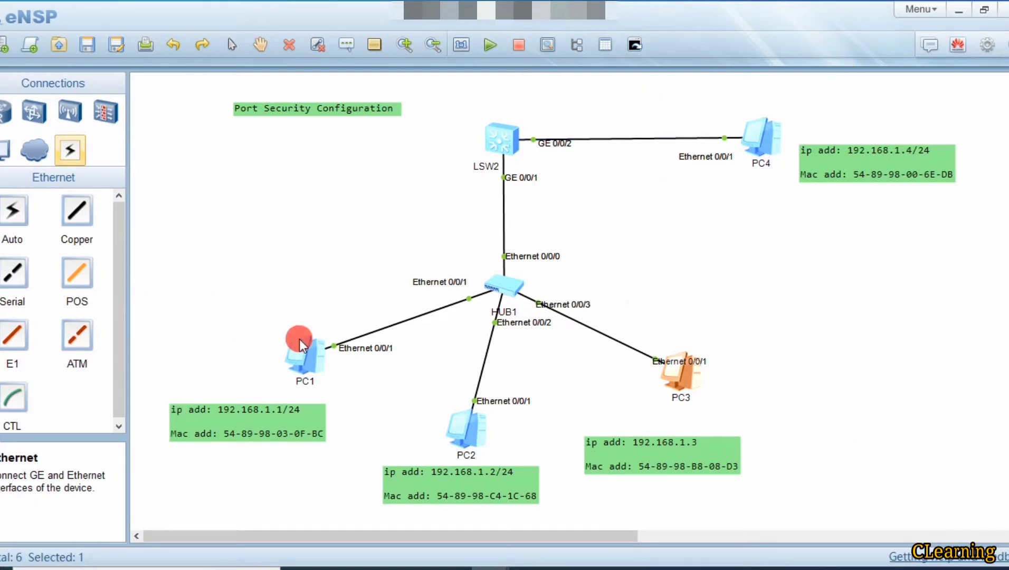
Nudge PC1 slightly left on the canvas, keeping its link to HUB1 attached.
drag(310, 355, 303, 357)
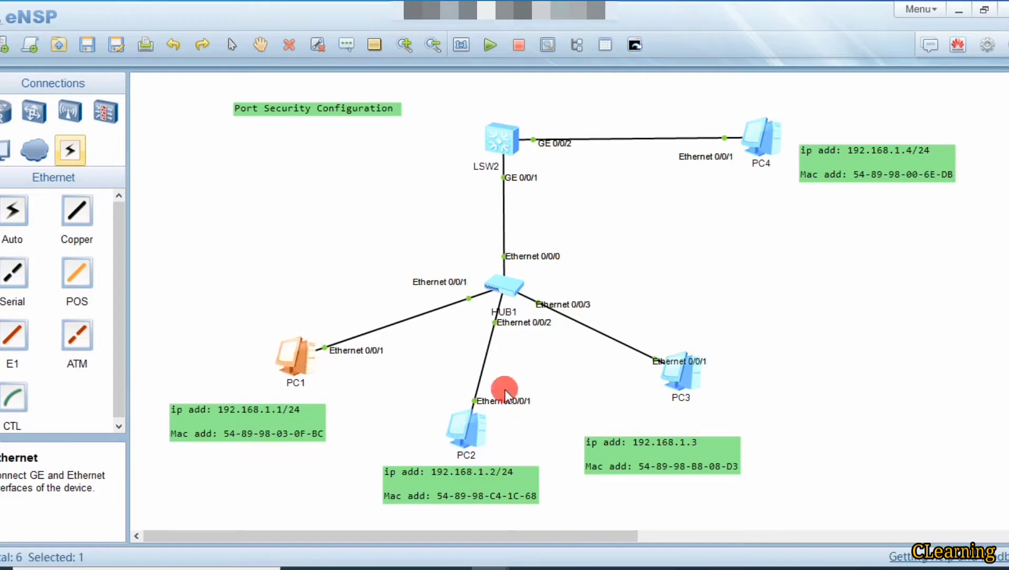
click(210, 298)
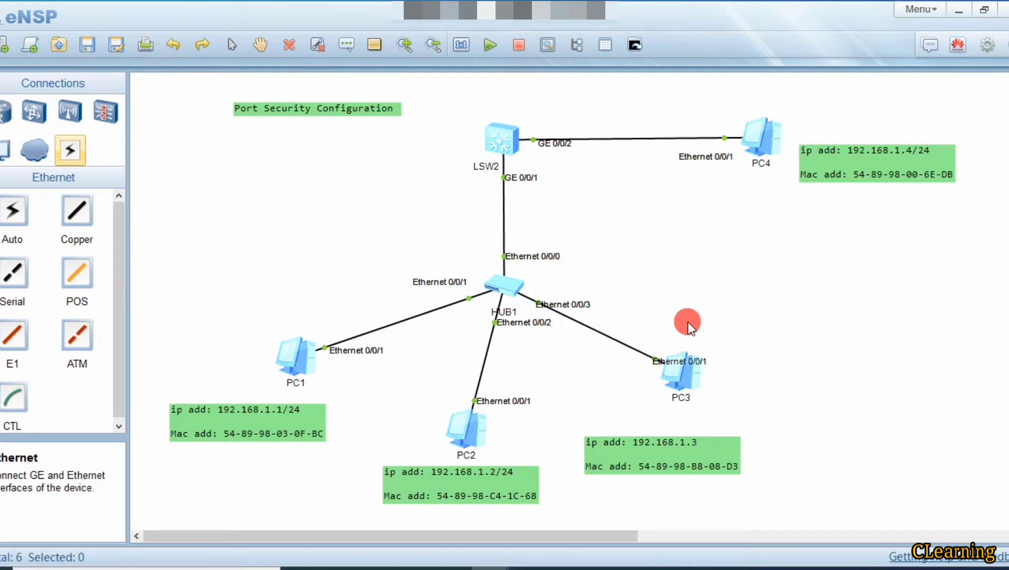
click(502, 157)
Open LSW2's console and enter system view, then the GigabitEthernet 0/0/1 interface view.
double_click(503, 140)
drag(456, 81, 764, 95)
text(sys)
key(Return)
key(Return)
text(int)
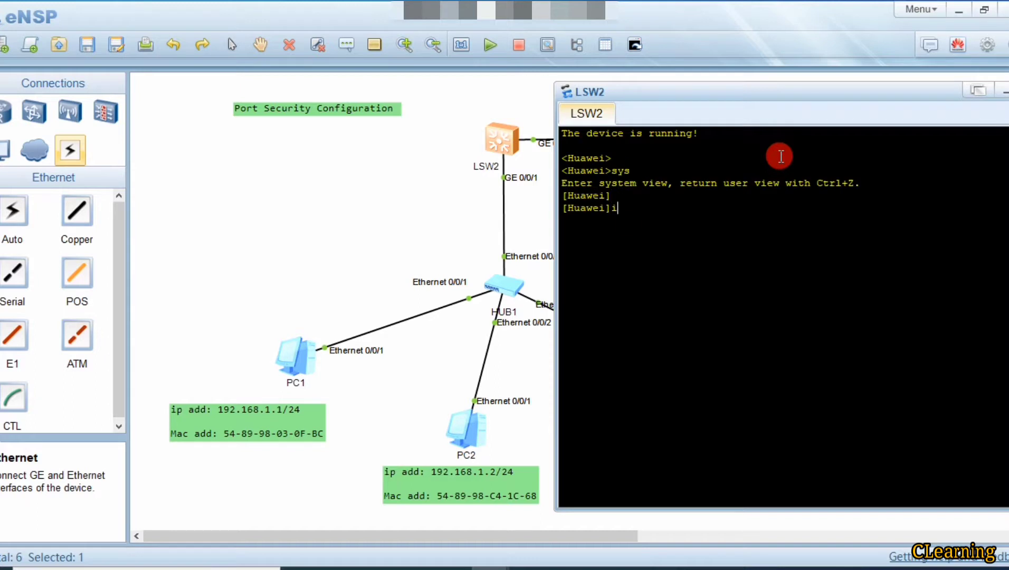
key(Tab)
text(g)
key(Tab)
text(0/)
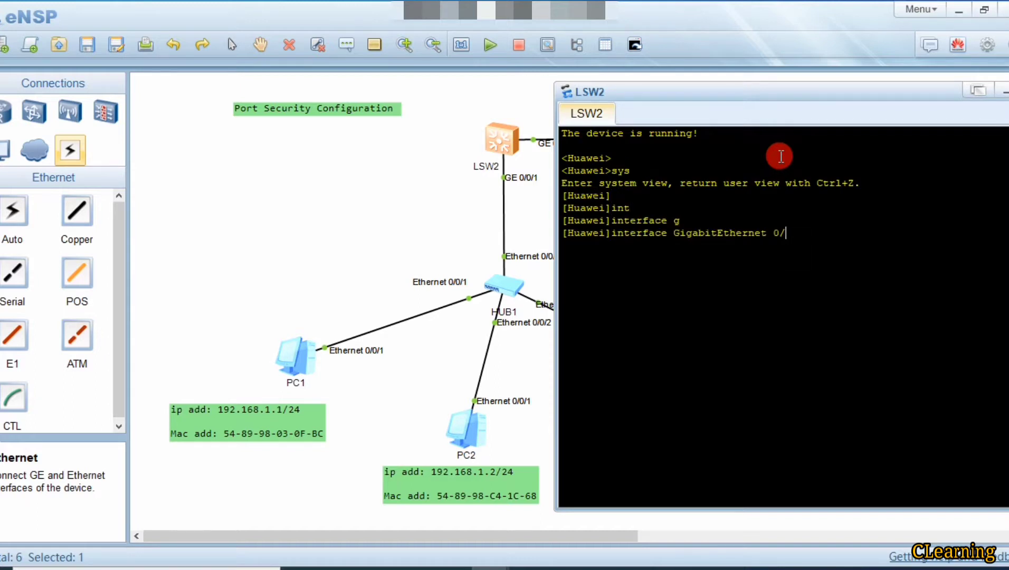
text(0/1)
key(Return)
Run port-security enable on GigabitEthernet 0/0/1.
text(port-sec)
key(Tab)
text(en)
key(Tab)
key(Return)
key(Return)
key(Return)
key(Return)
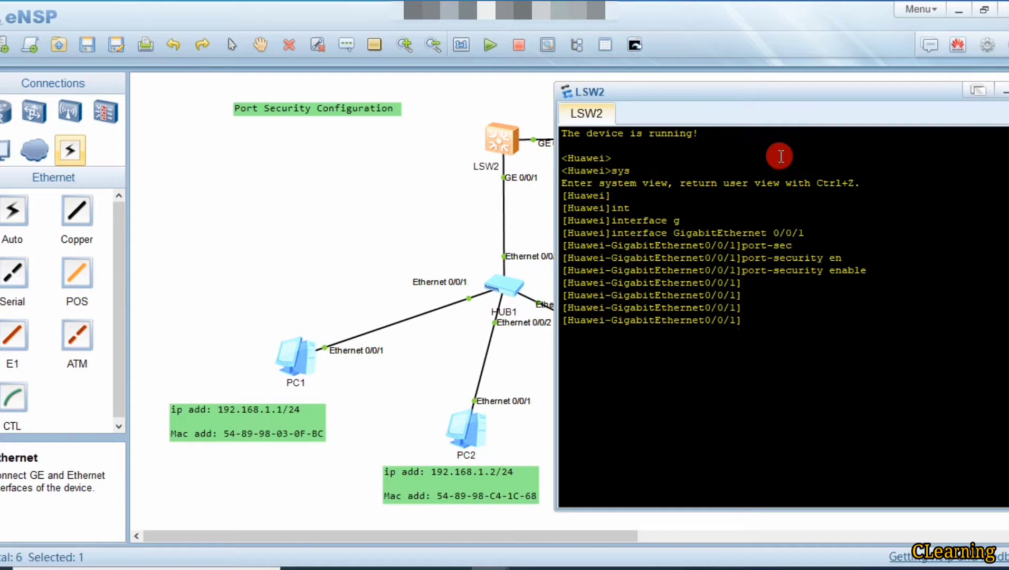
Begin the port-security max-mac-num command, shifting the console to reveal PC3.
text(po)
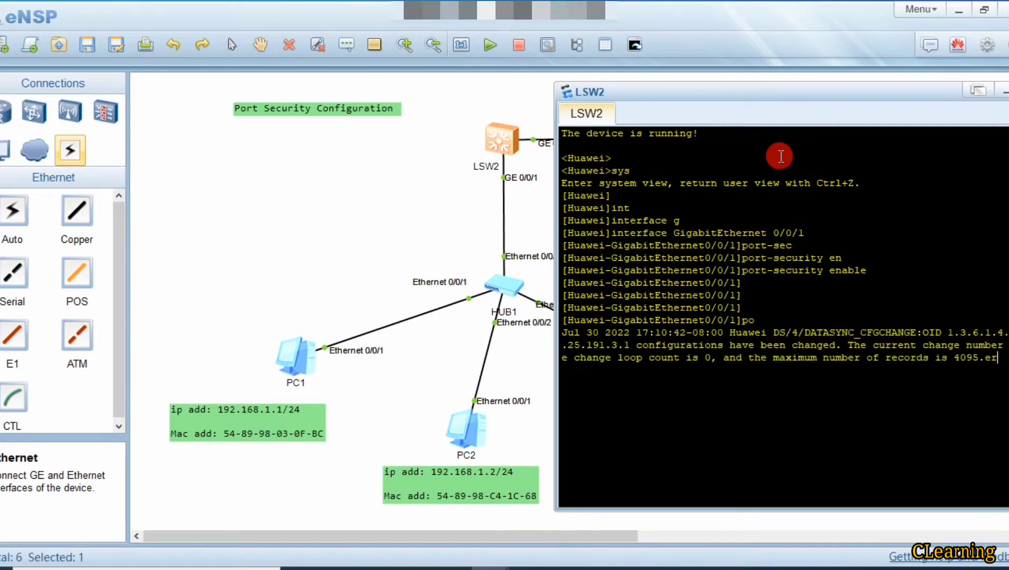
text(rt)
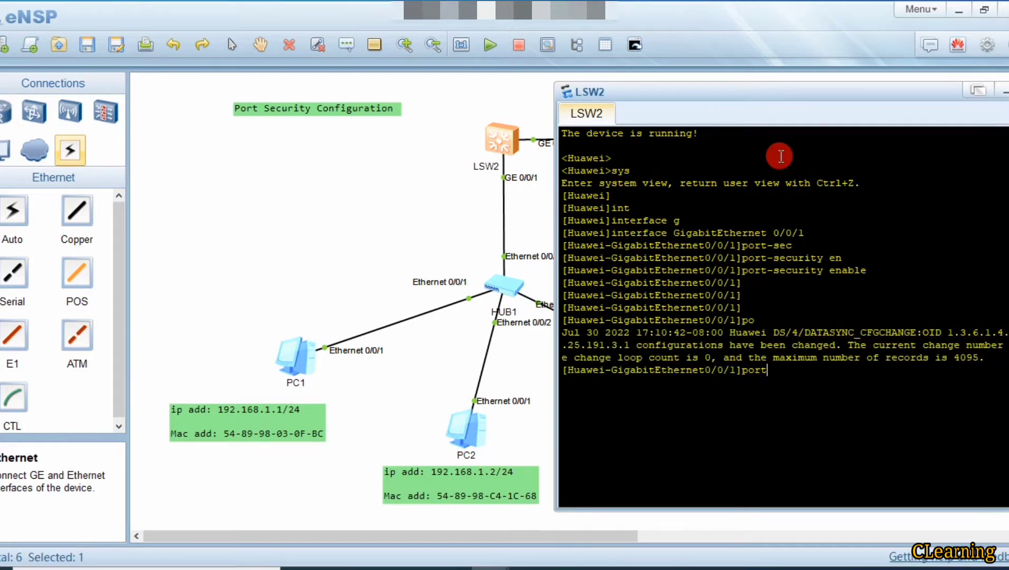
text(-se)
key(Tab)
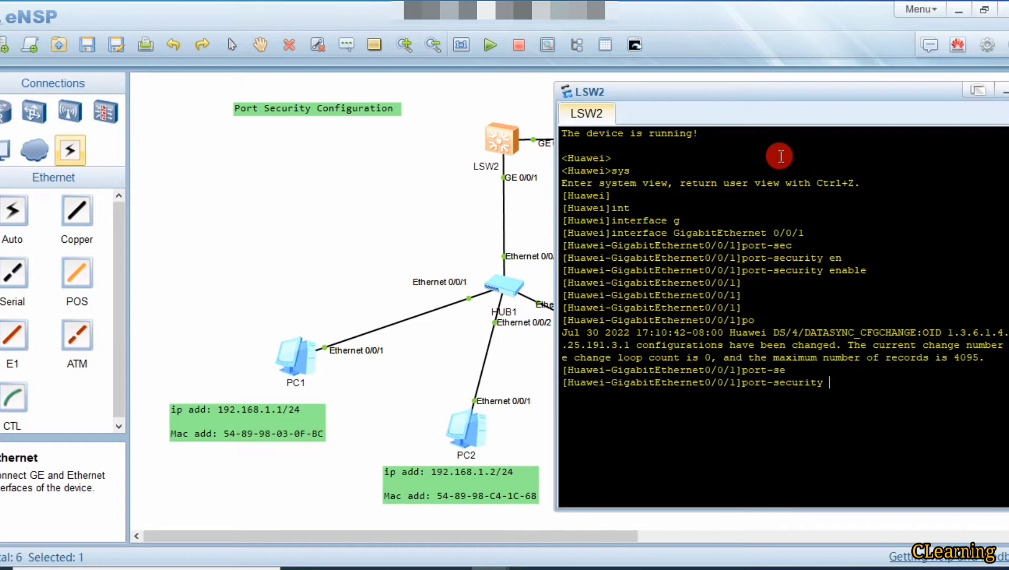
text(max)
key(Tab)
drag(665, 93, 722, 80)
Limit GigabitEthernet 0/0/1 to a maximum of 2 MAC addresses.
click(580, 126)
click(518, 148)
drag(765, 75, 720, 93)
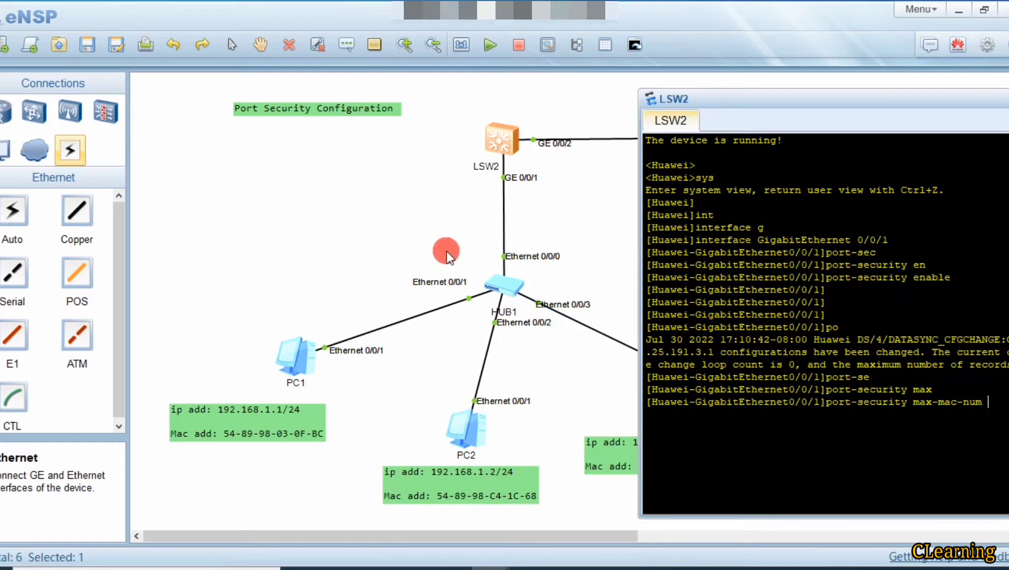
text(2)
key(Return)
Turn on sticky MAC learning with port-security mac-address sticky.
text(po)
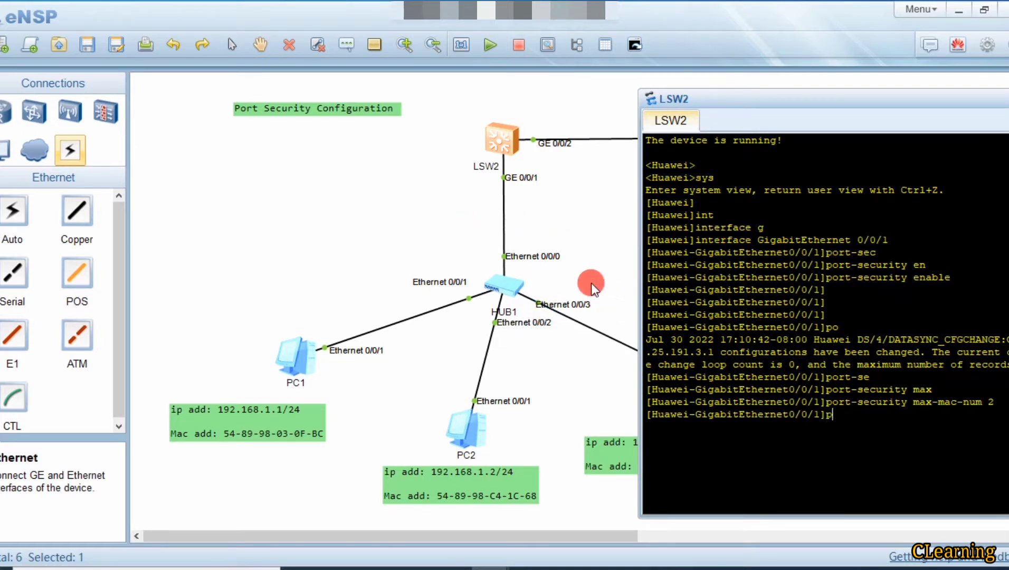
key(Tab)
text(-se)
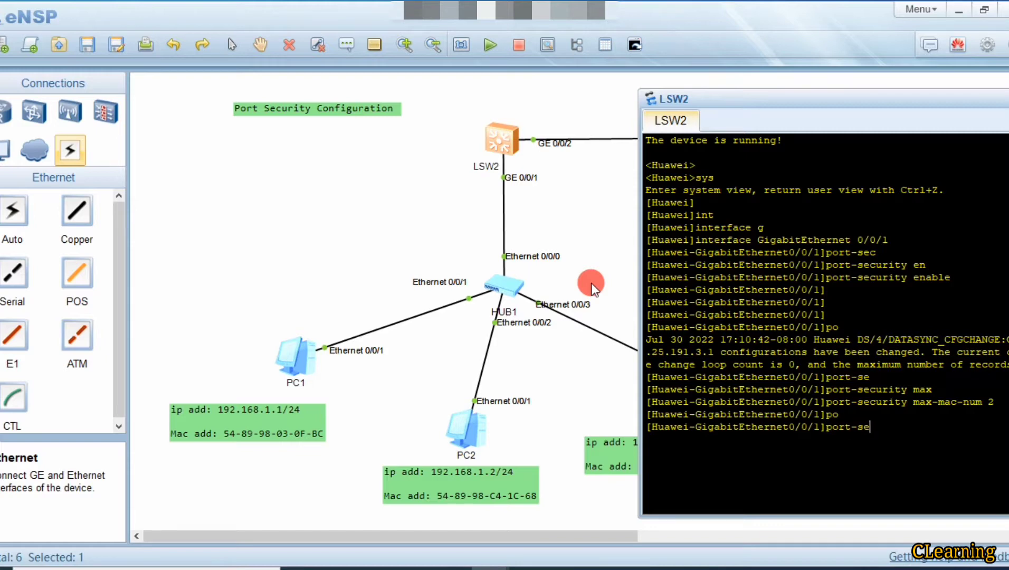
key(Tab)
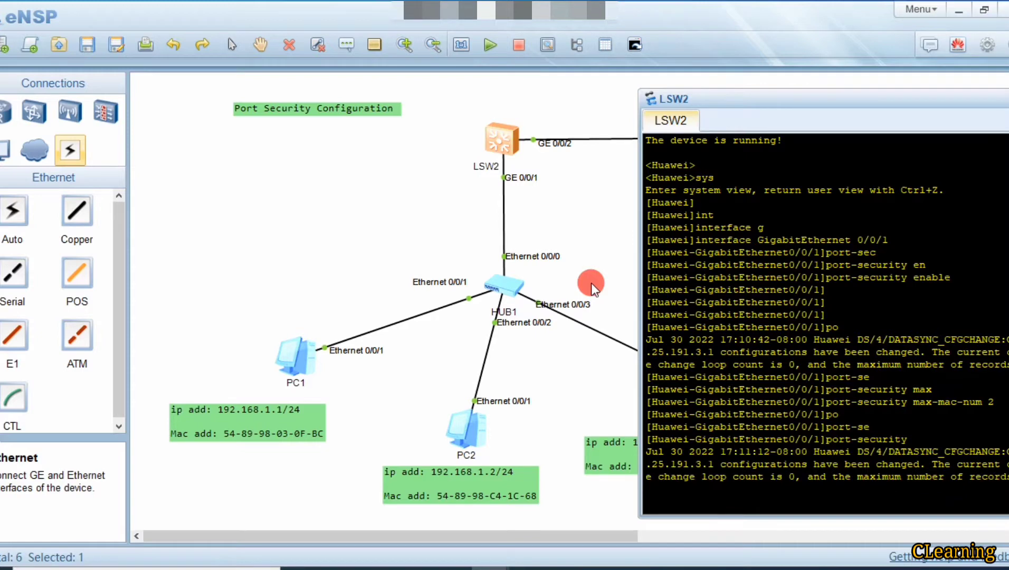
text(mac)
key(Tab)
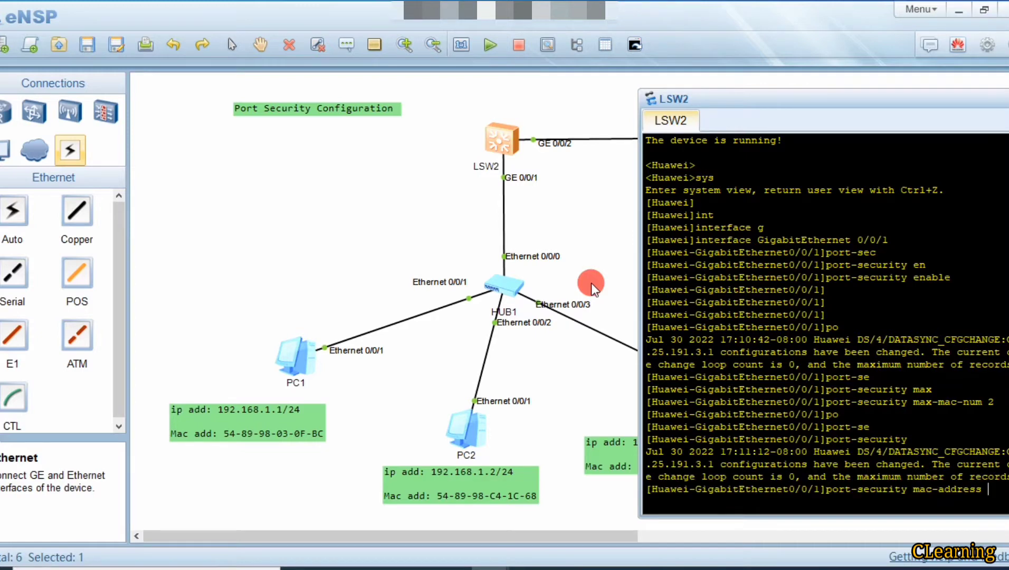
text(st)
key(Tab)
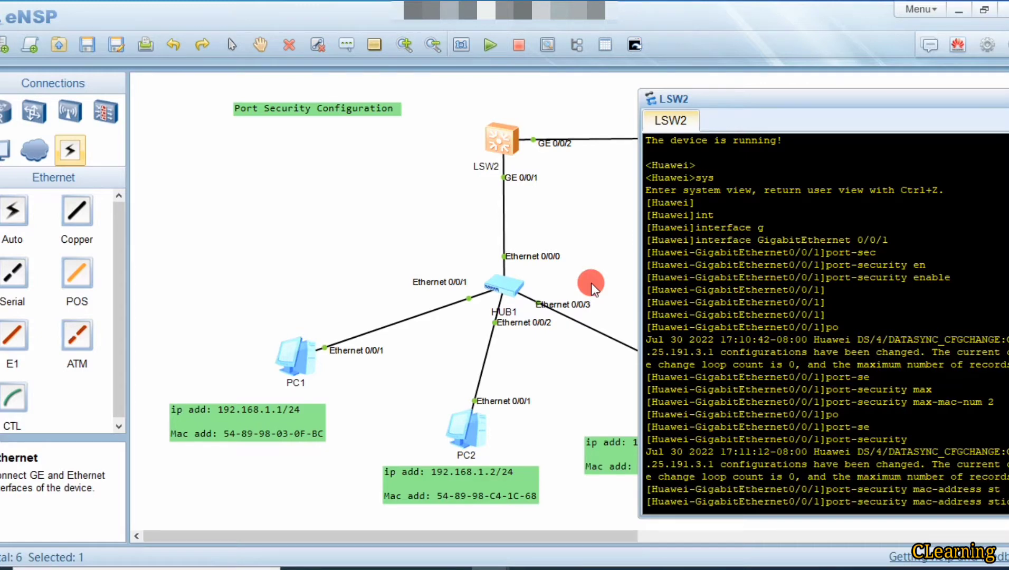
key(Return)
drag(736, 98, 643, 83)
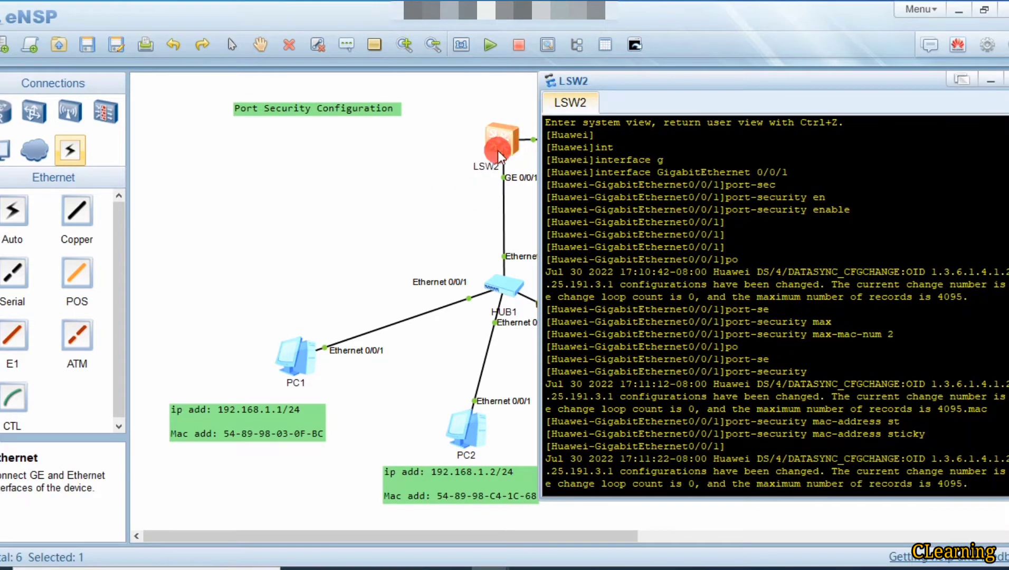
drag(570, 86, 616, 93)
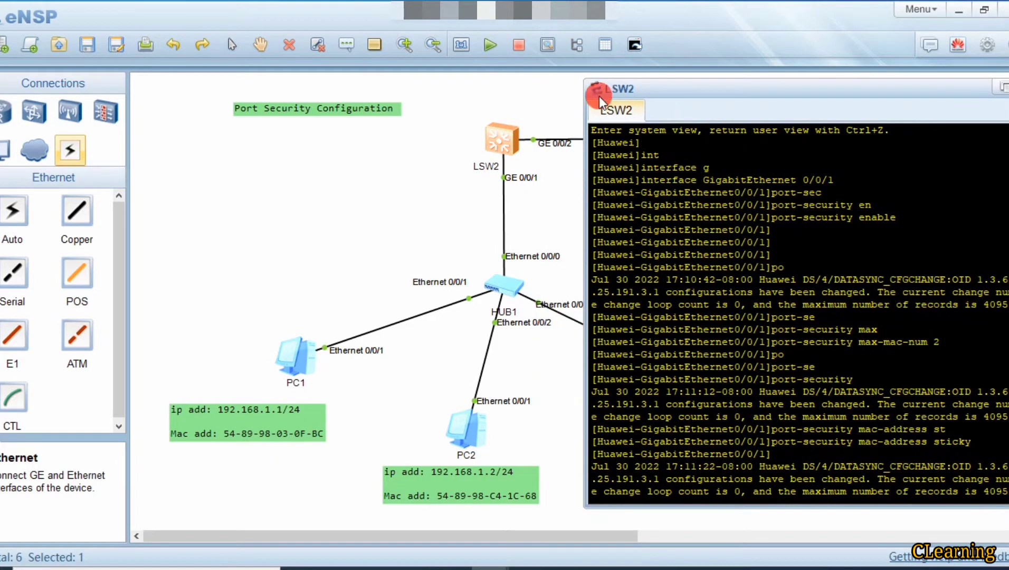
Send the LSW2 console behind the topology so PC3 and PC4 are visible.
click(573, 96)
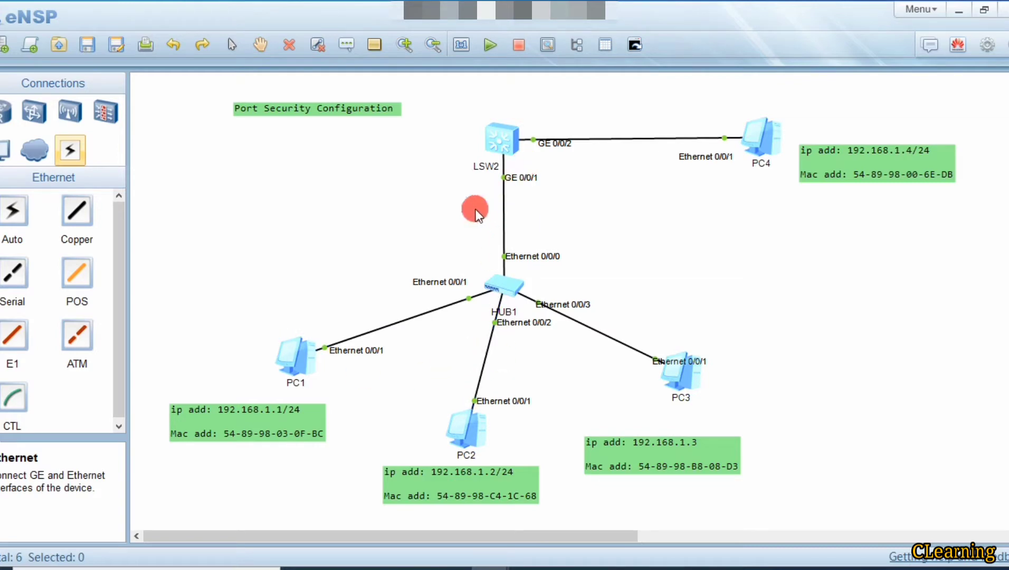
Reopen LSW2's console and list the options of port-security protect-action ?
double_click(498, 141)
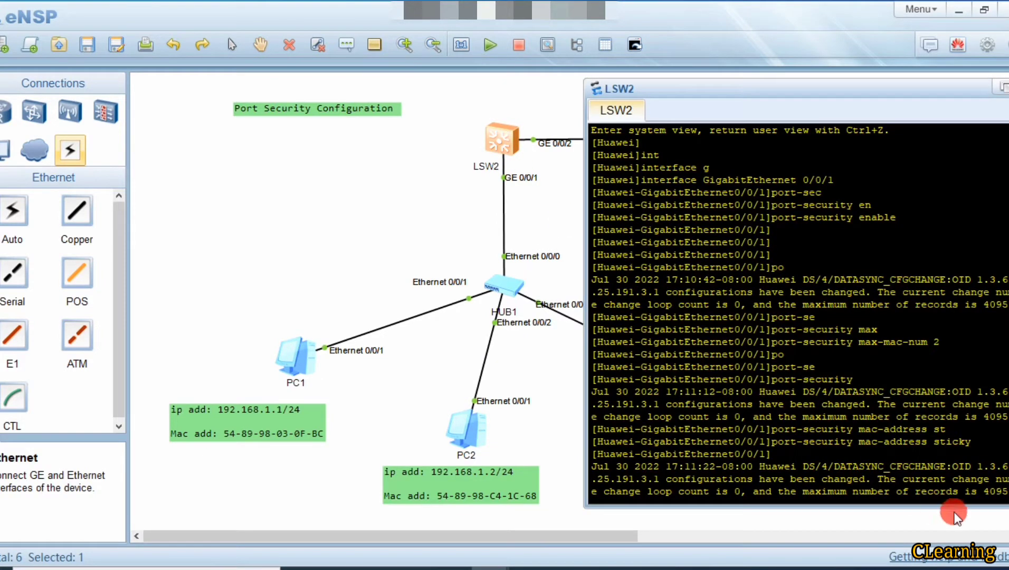
drag(716, 92, 693, 87)
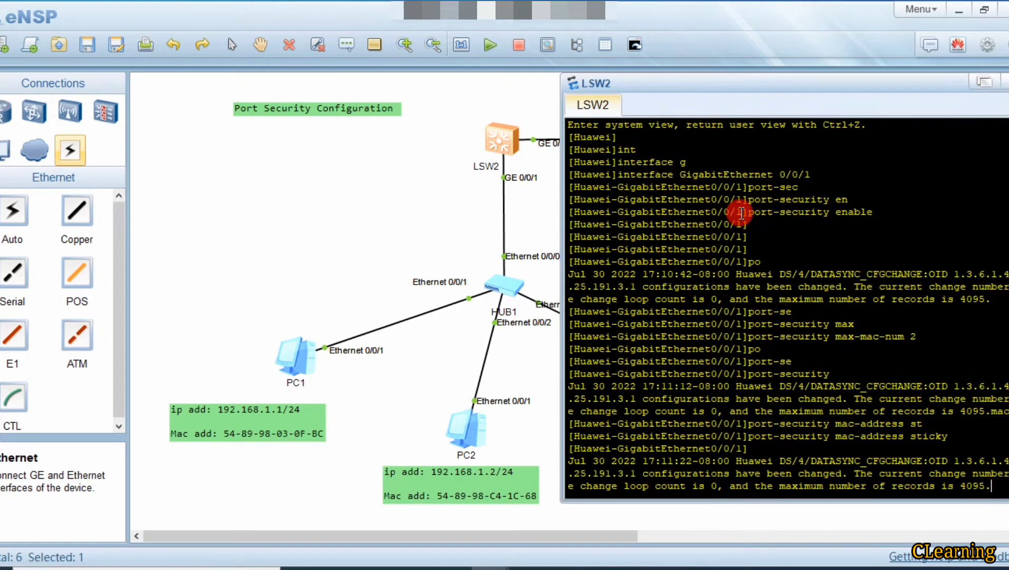
key(Return)
key(Return)
key(Return)
text(po)
key(Tab)
text(se)
key(Tab)
text(pr)
key(Tab)
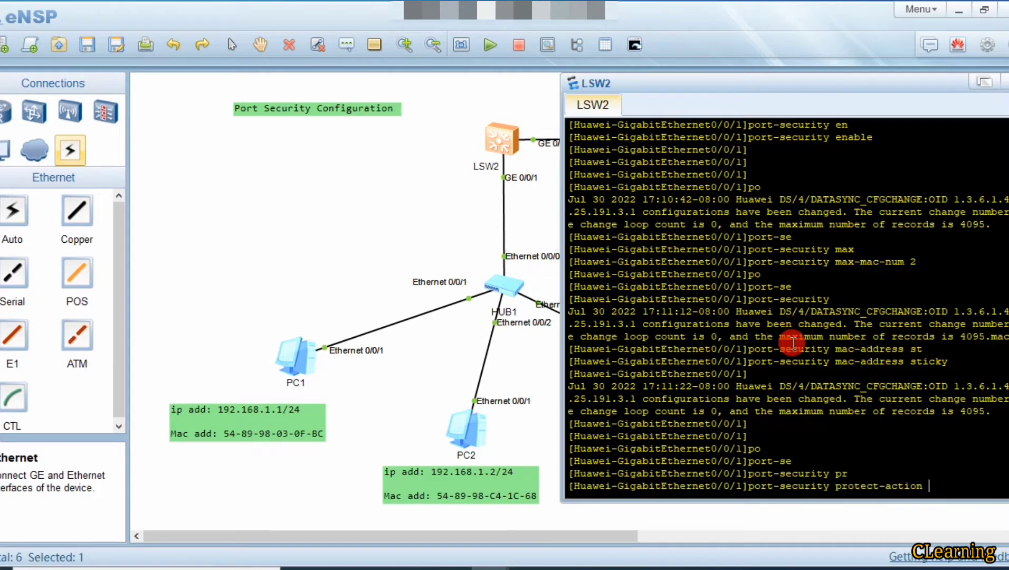
text(?)
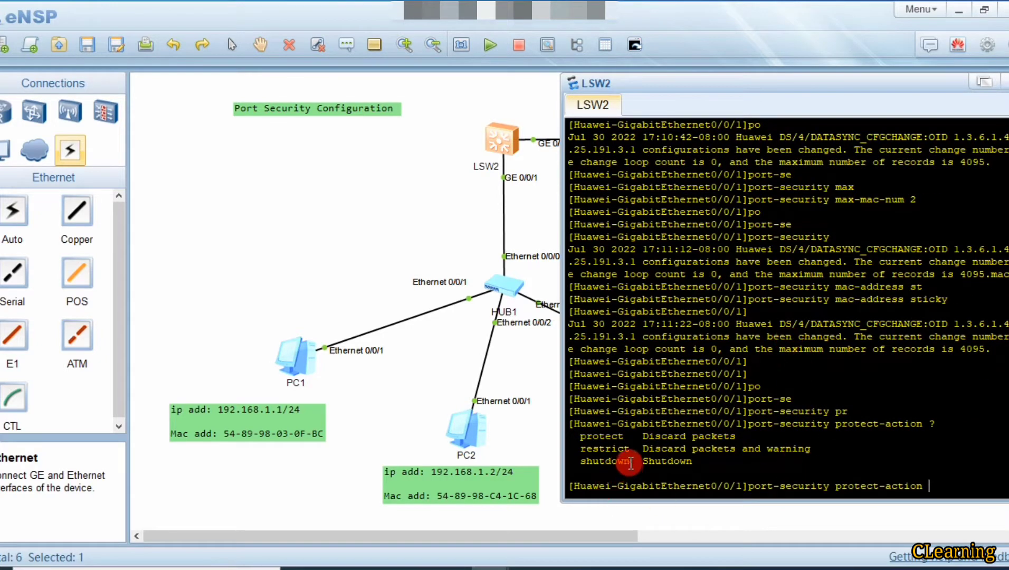
Highlight the restrict option and its warning description, then put the console away.
click(551, 435)
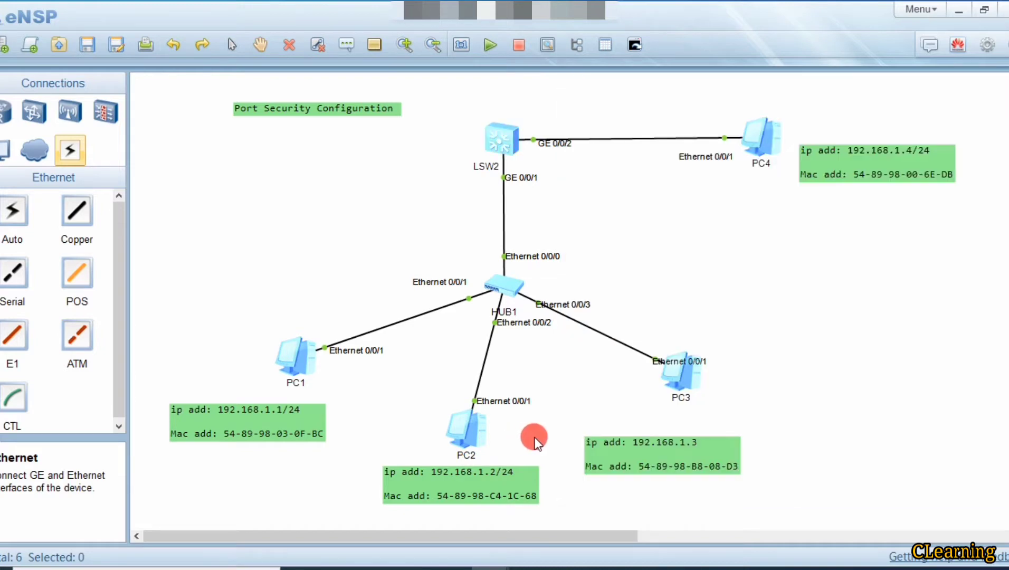
double_click(514, 145)
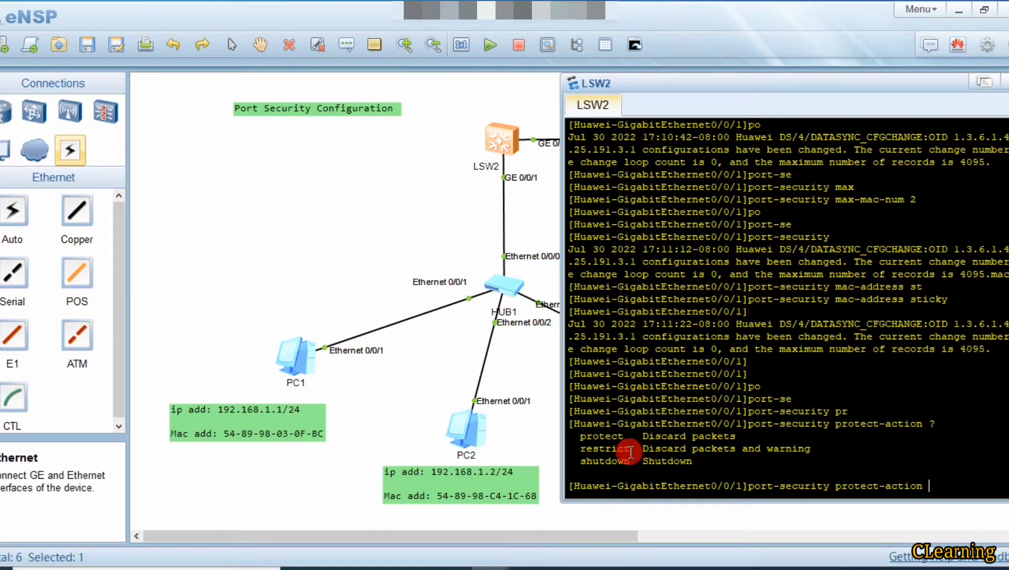
drag(628, 449, 576, 444)
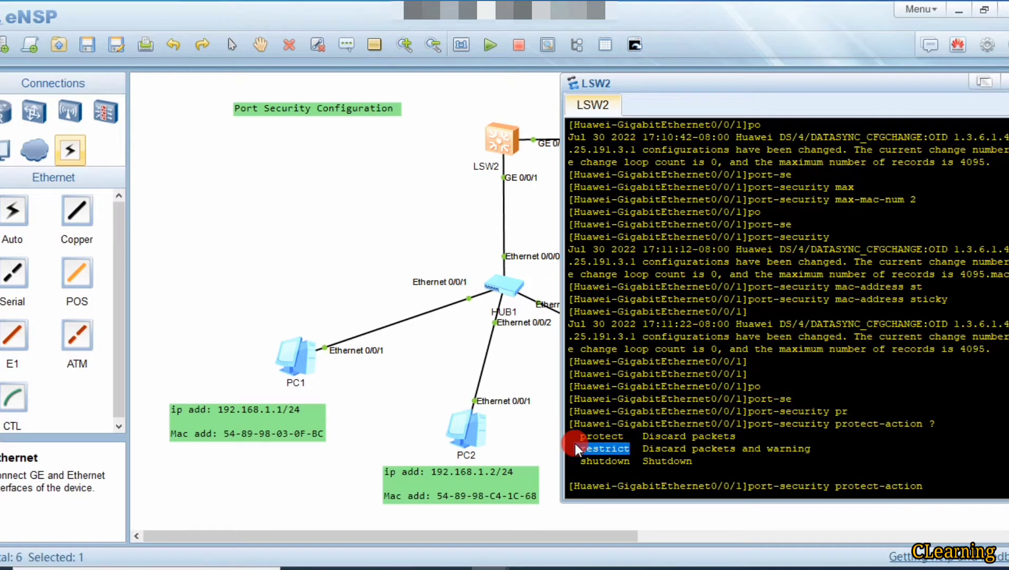
drag(768, 449, 821, 454)
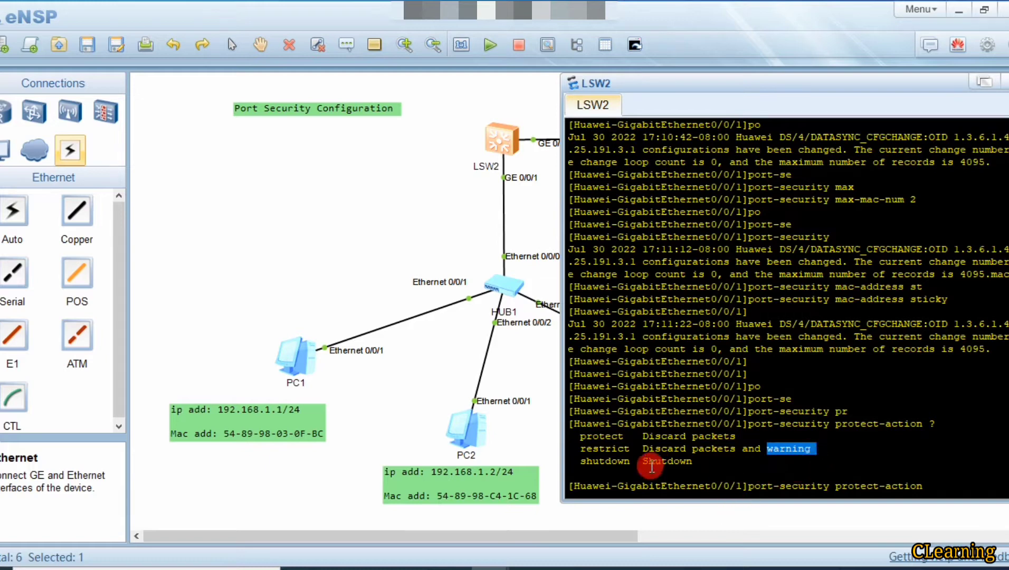
click(519, 402)
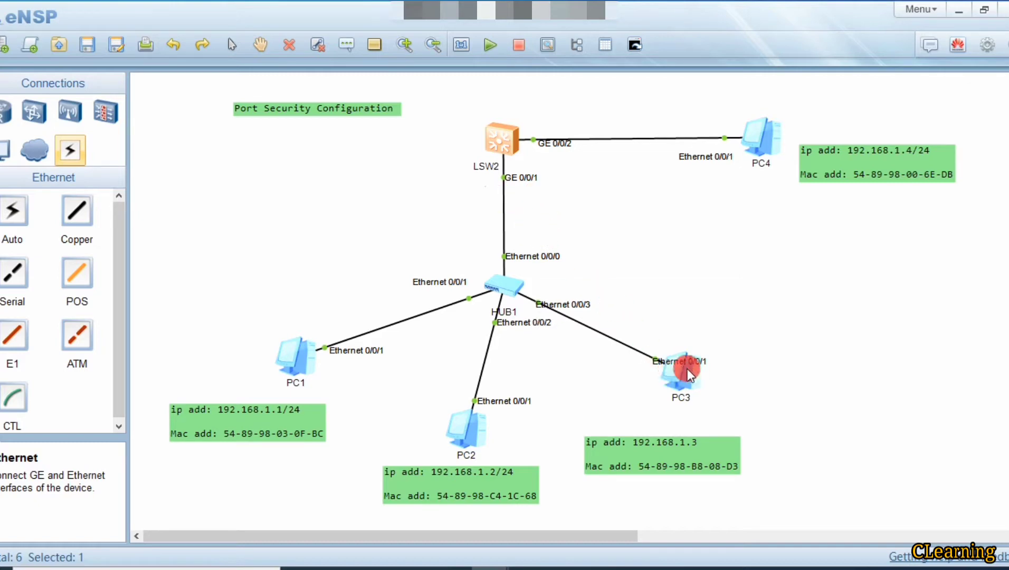
Set GigabitEthernet 0/0/1's protect-action to shutdown and leave the interface view.
double_click(511, 142)
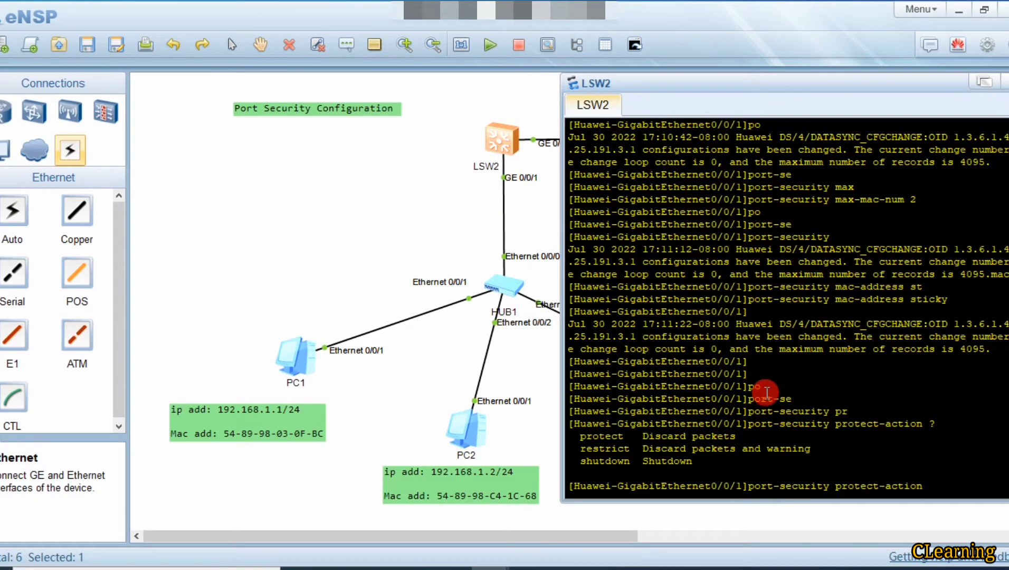
text(sh)
key(Tab)
key(Return)
key(Return)
key(Return)
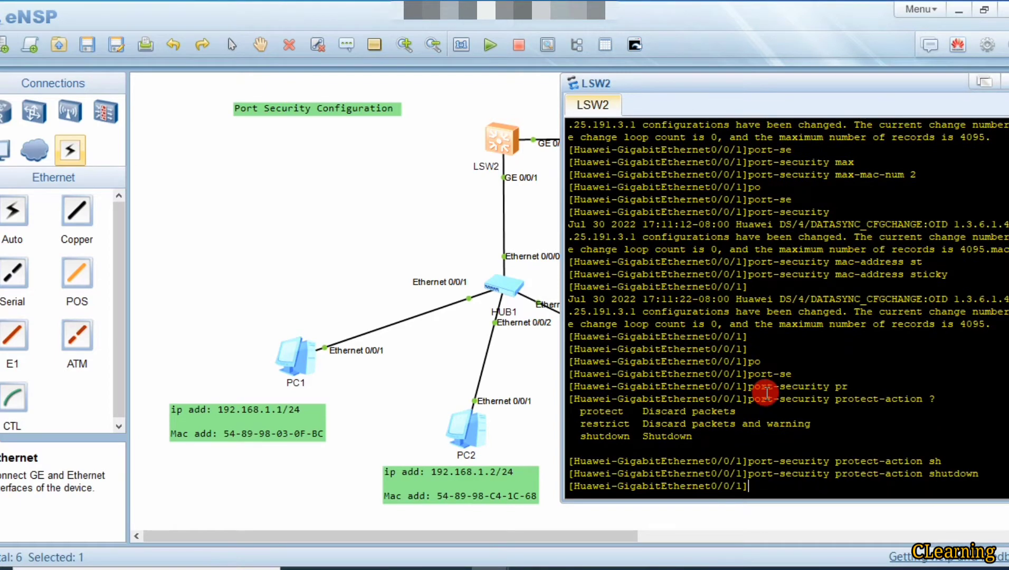
text(q)
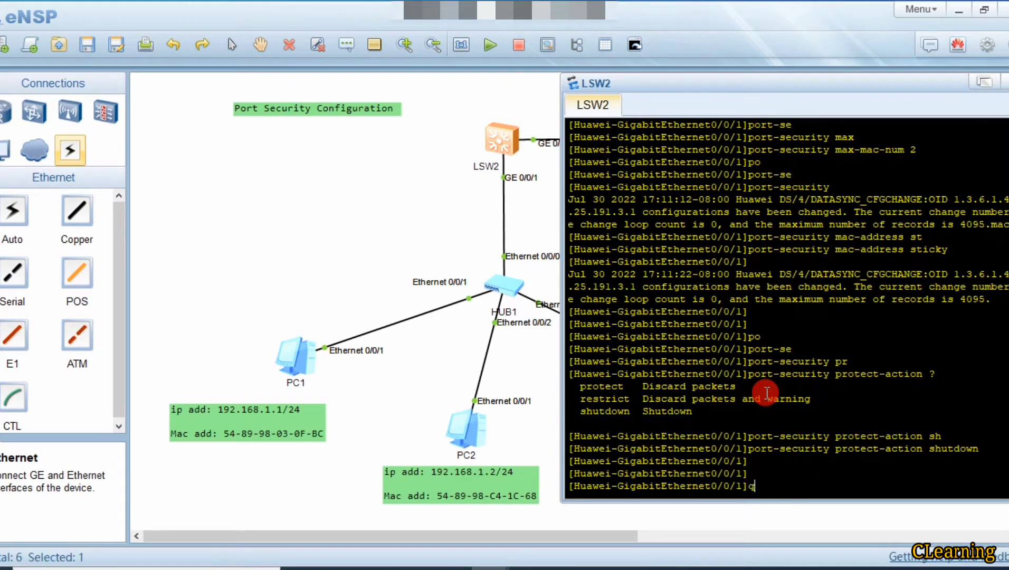
key(Return)
key(Return)
key(Return)
key(Return)
Save LSW2's configuration from user view, confirming with y.
text(sav)
key(Tab)
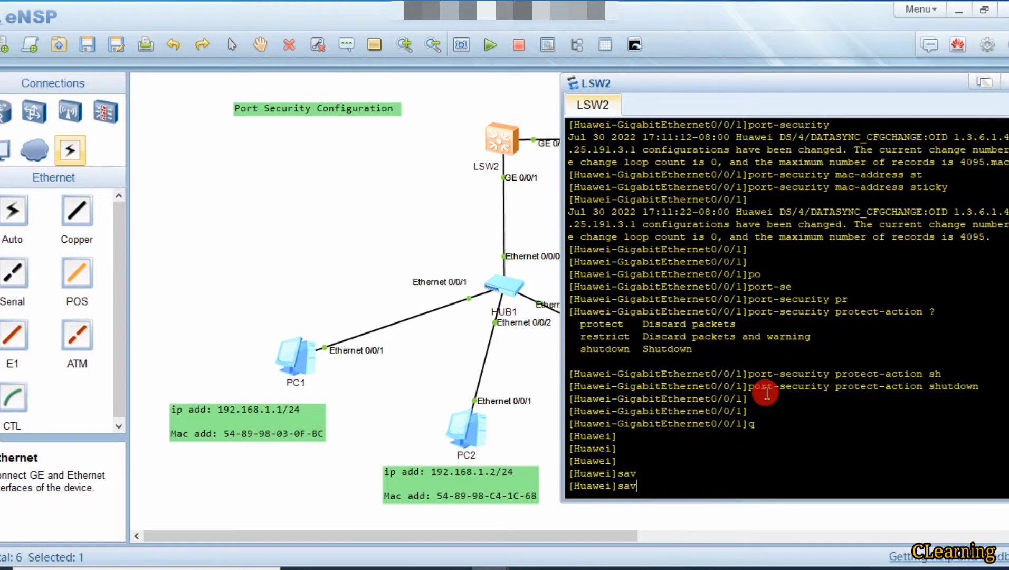
key(BackSpace)
text(q)
key(Return)
text(sa)
key(Tab)
key(Return)
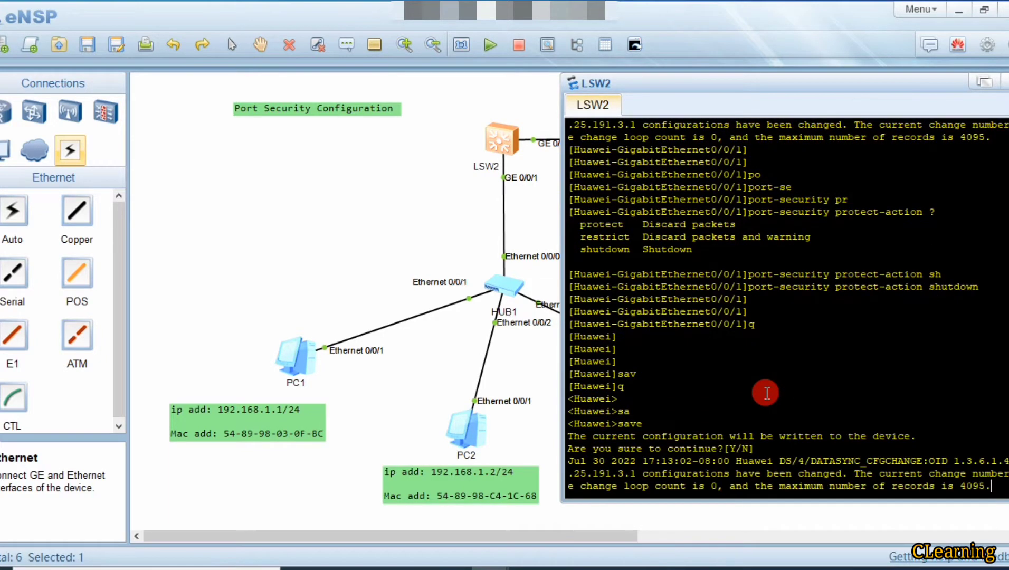
text(y)
key(Return)
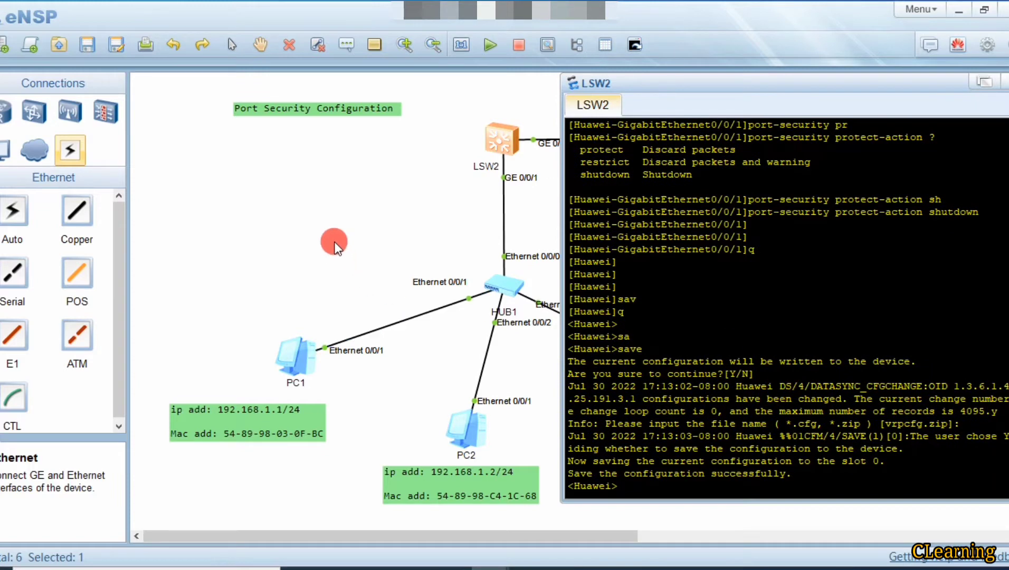
click(333, 241)
double_click(496, 141)
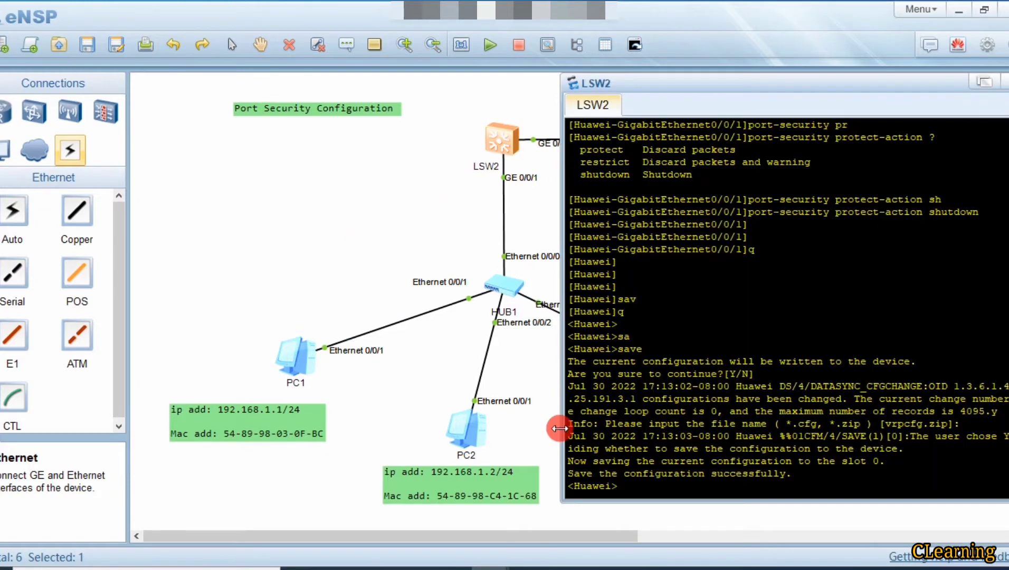
Run display mac-address in LSW2's system view, then return to the full topology.
text(sys)
key(Return)
key(Return)
key(Return)
key(Return)
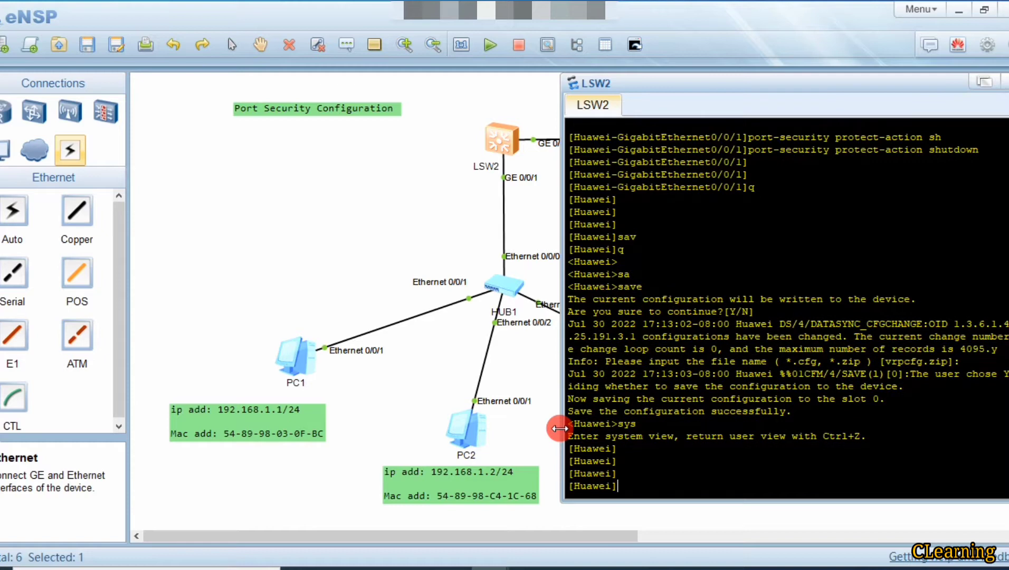
text(dis)
key(Tab)
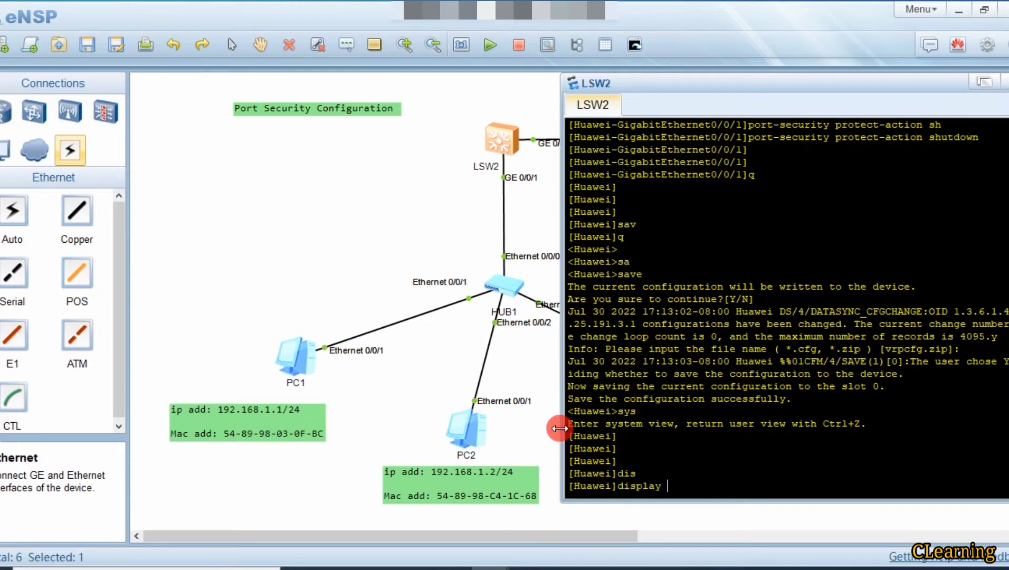
text(m)
key(Tab)
key(BackSpace)
key(BackSpace)
key(BackSpace)
key(BackSpace)
text(ad)
key(Tab)
key(Return)
key(Return)
key(Return)
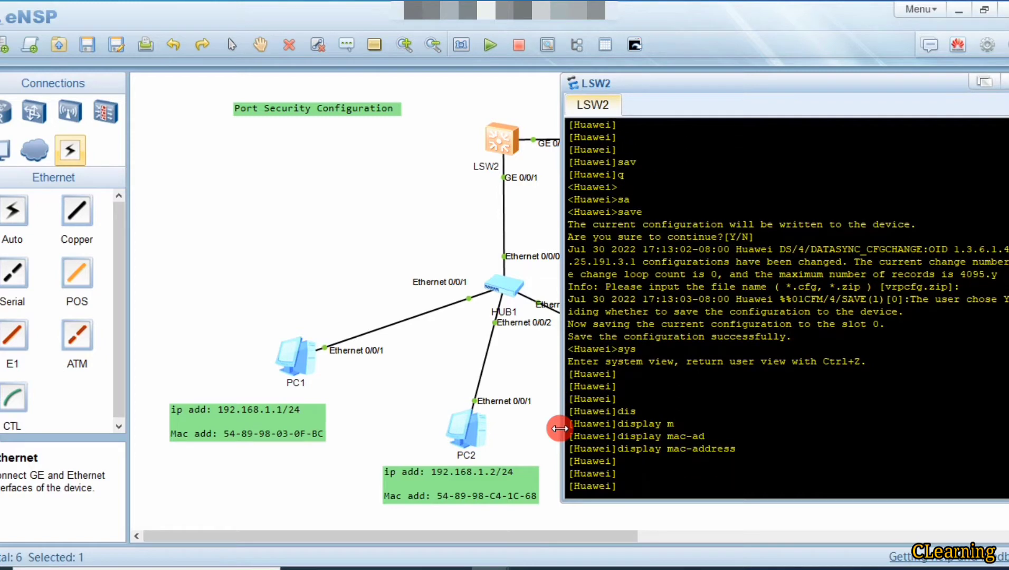
click(419, 381)
click(416, 380)
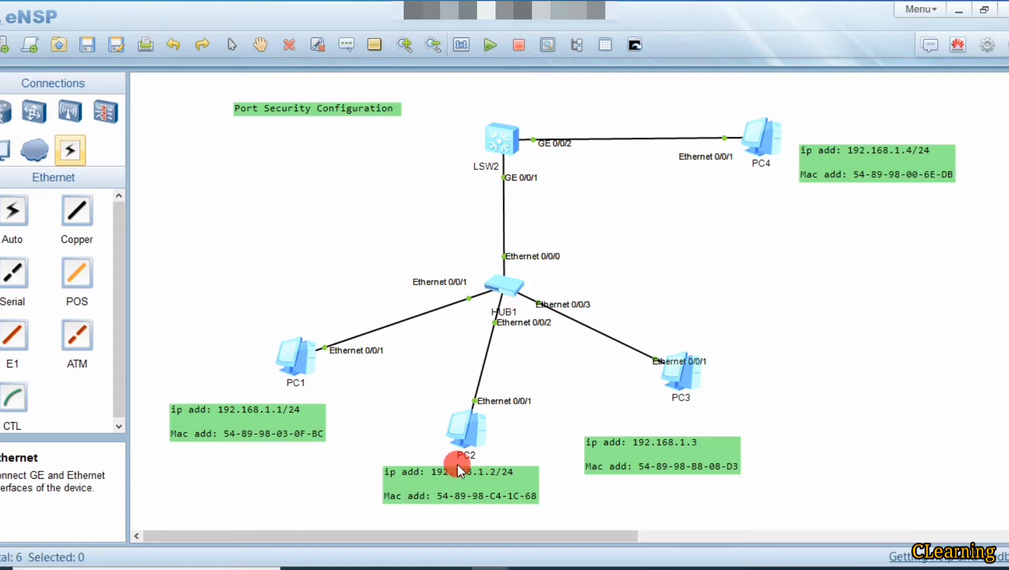
Move LSW2 a few pixels up on the canvas.
click(496, 134)
drag(495, 131, 496, 128)
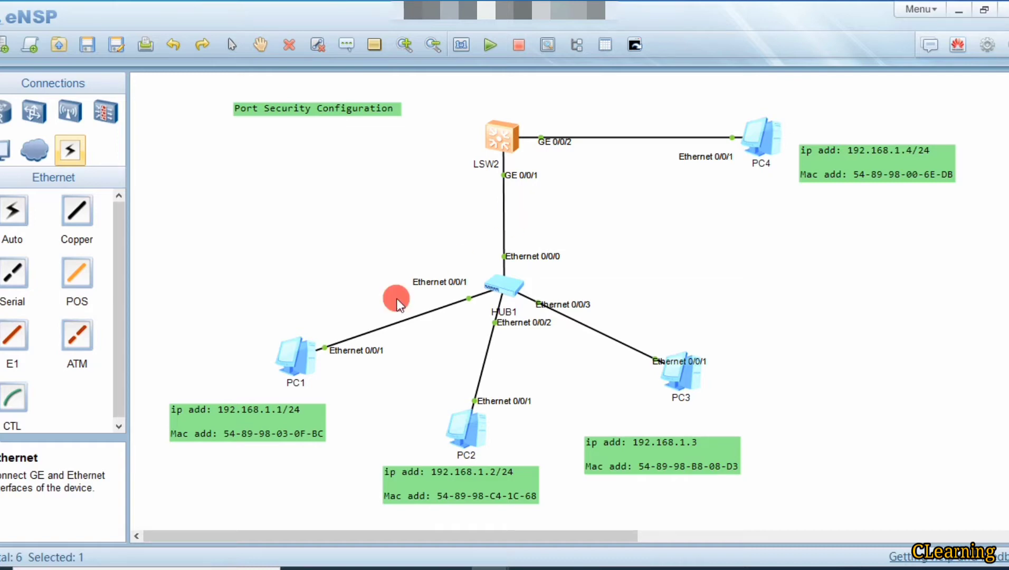
Enter ping 192.168.1.2 in PC1's console and check PC1's Basic Config IP settings.
double_click(291, 355)
text(ping 192.168.1.1)
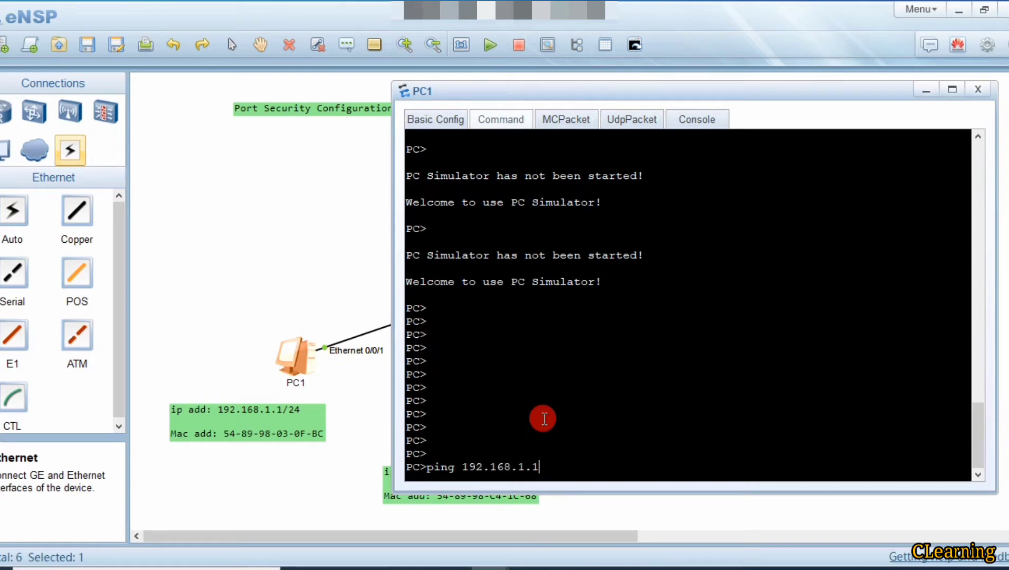
key(BackSpace)
text(2)
click(442, 120)
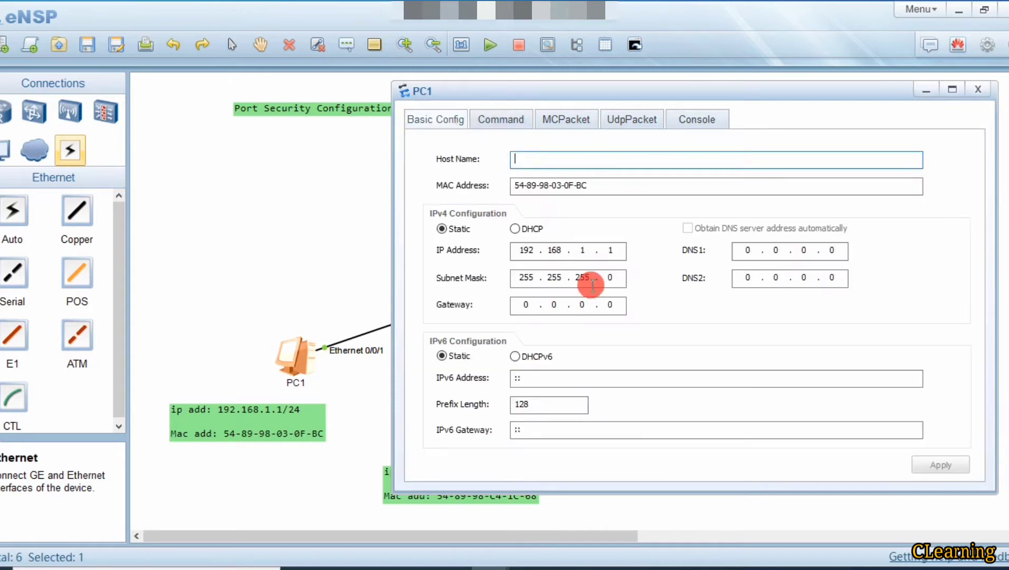
click(248, 290)
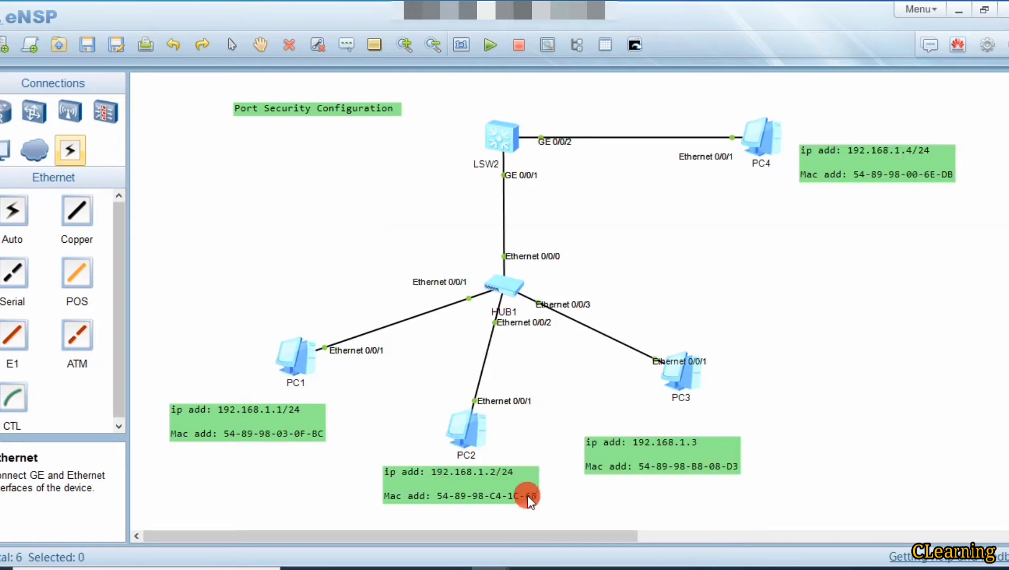
Run the ping from PC1, getting 5 of 5 replies with 0% loss.
double_click(293, 351)
click(499, 121)
click(580, 331)
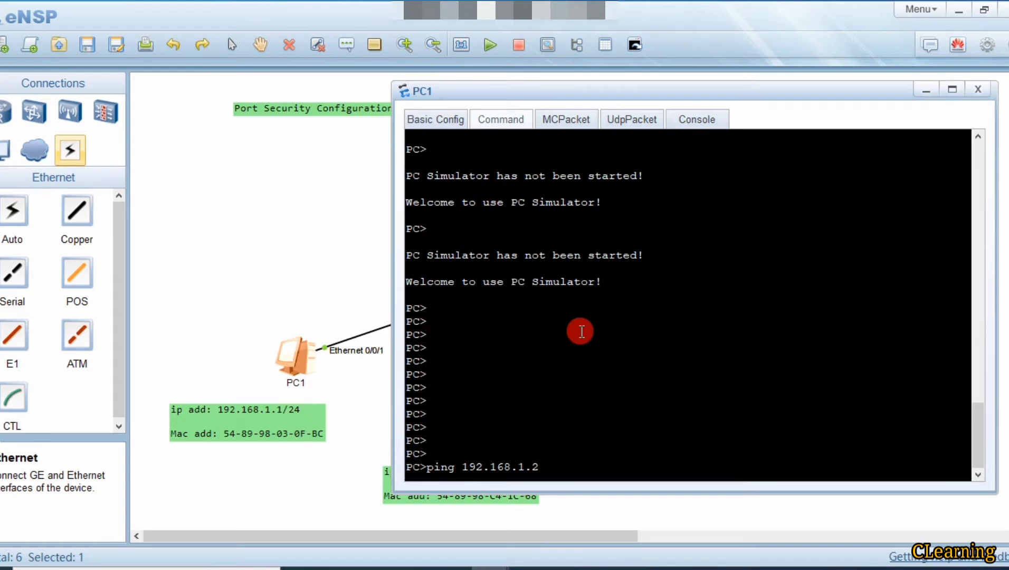
key(Return)
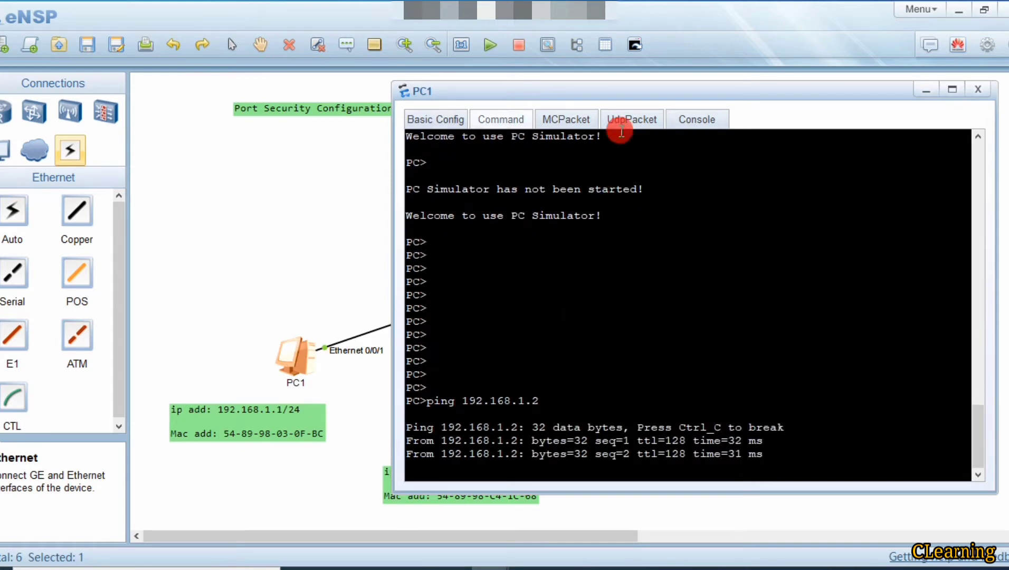
drag(628, 85, 700, 60)
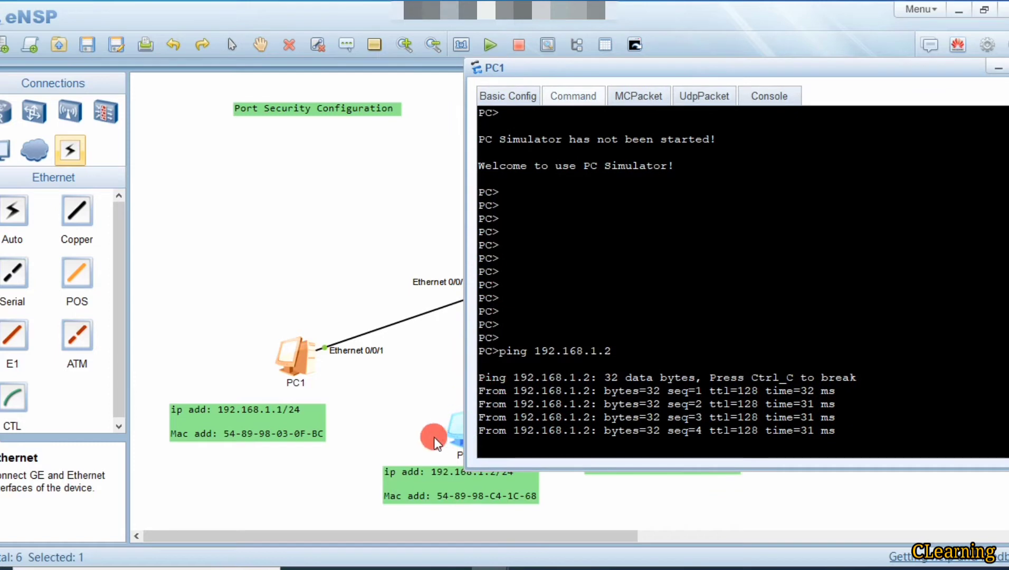
drag(633, 67, 644, 24)
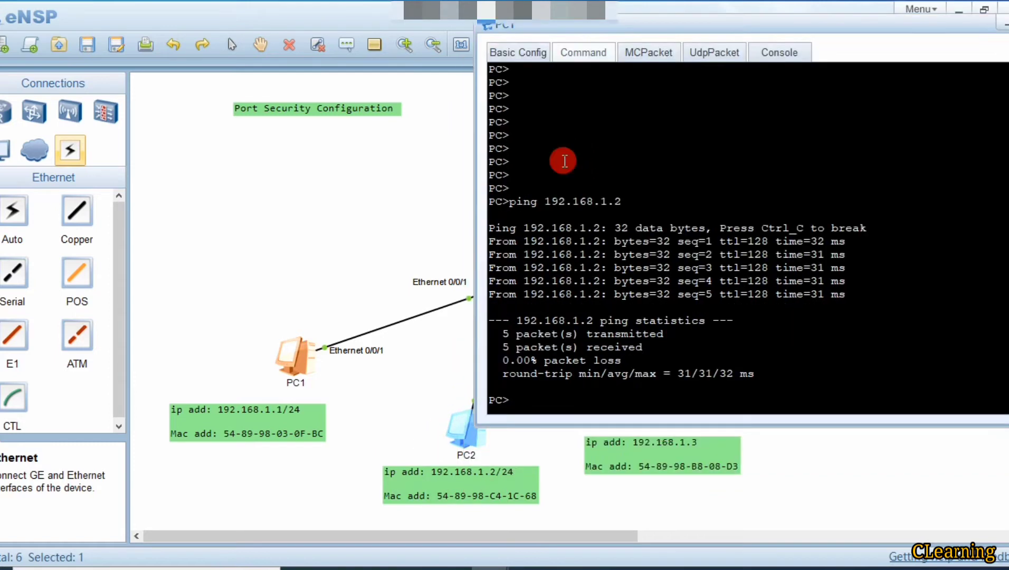
click(442, 401)
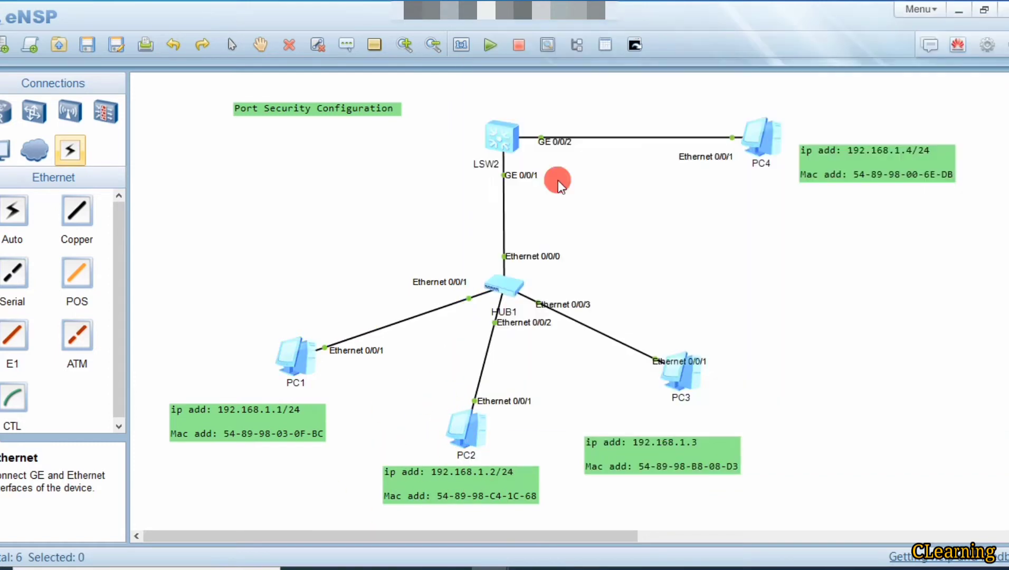
Rerun display mac-address and check sticky entries 5489-98c4-1c68 and 5489-9803-0fbc on GE0/0/1.
double_click(491, 136)
click(691, 442)
key(Up)
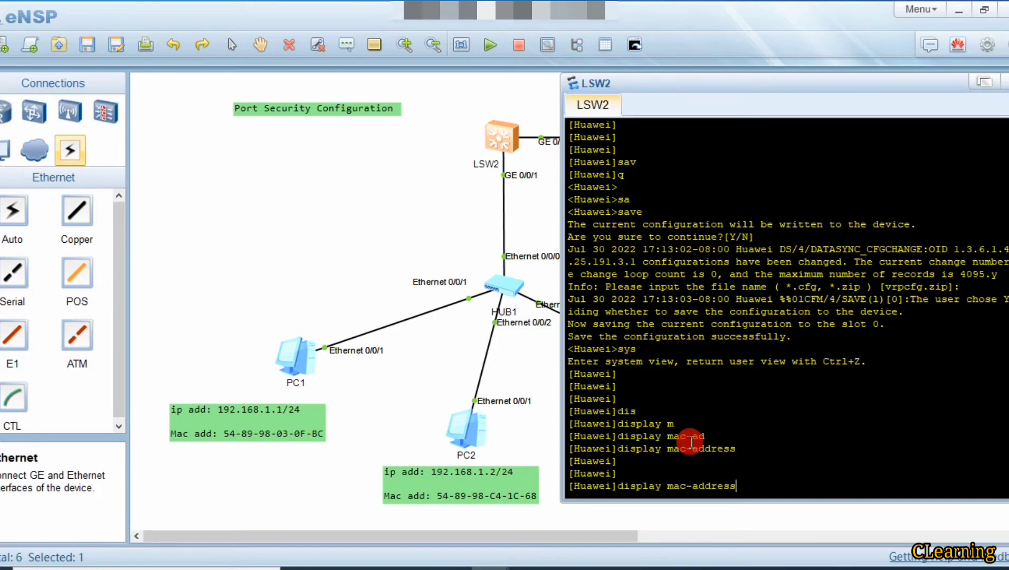
key(Return)
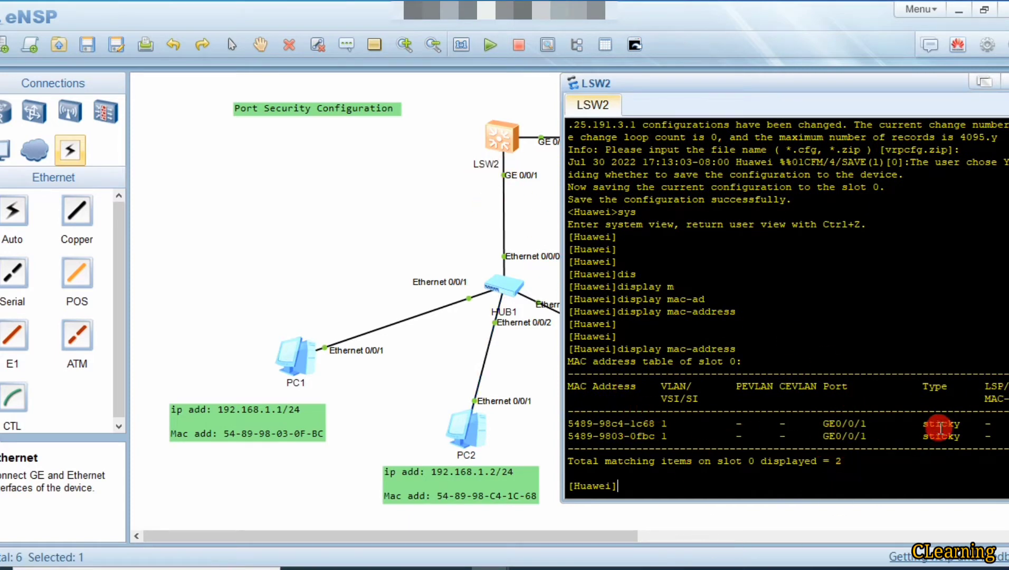
drag(959, 420, 866, 432)
click(866, 432)
double_click(931, 422)
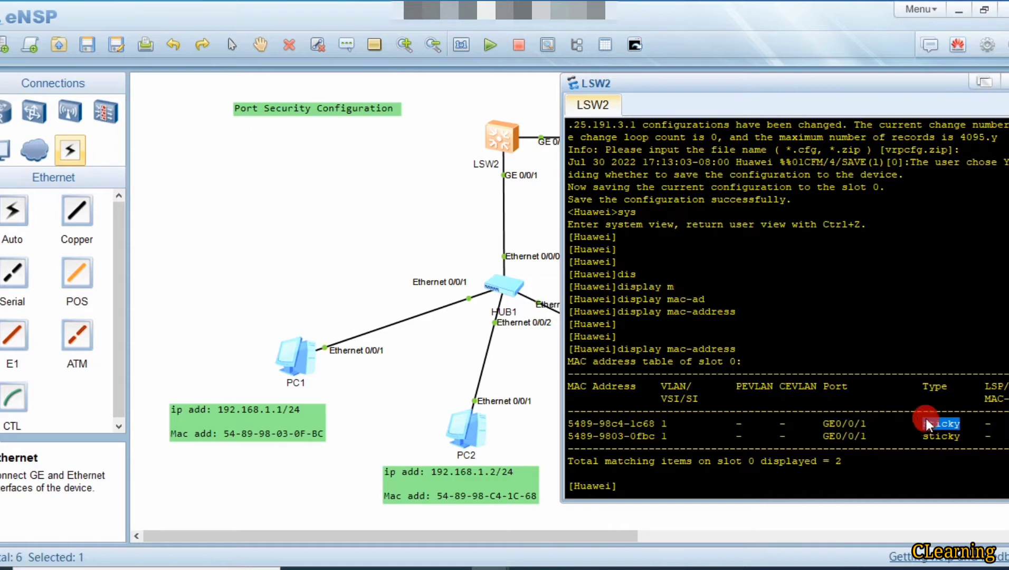
drag(653, 421, 630, 436)
click(655, 434)
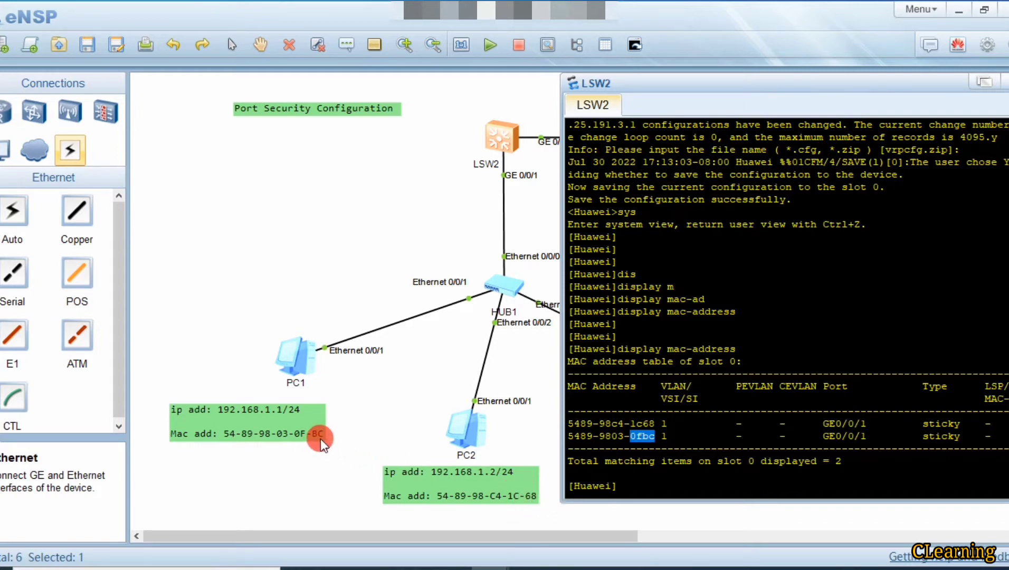
click(360, 423)
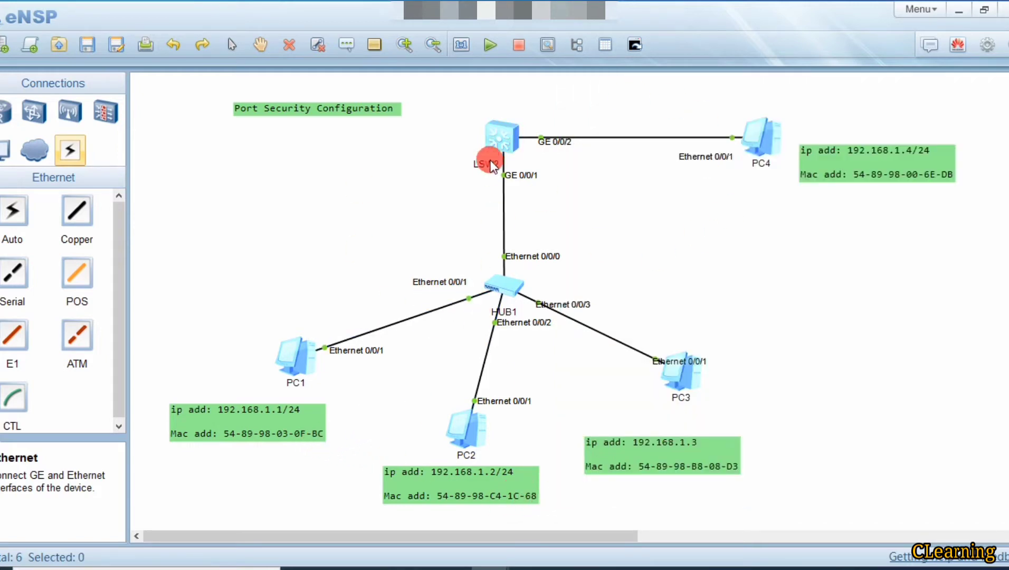
From PC1, ping PC4 at 192.168.1.4.
double_click(303, 368)
click(623, 378)
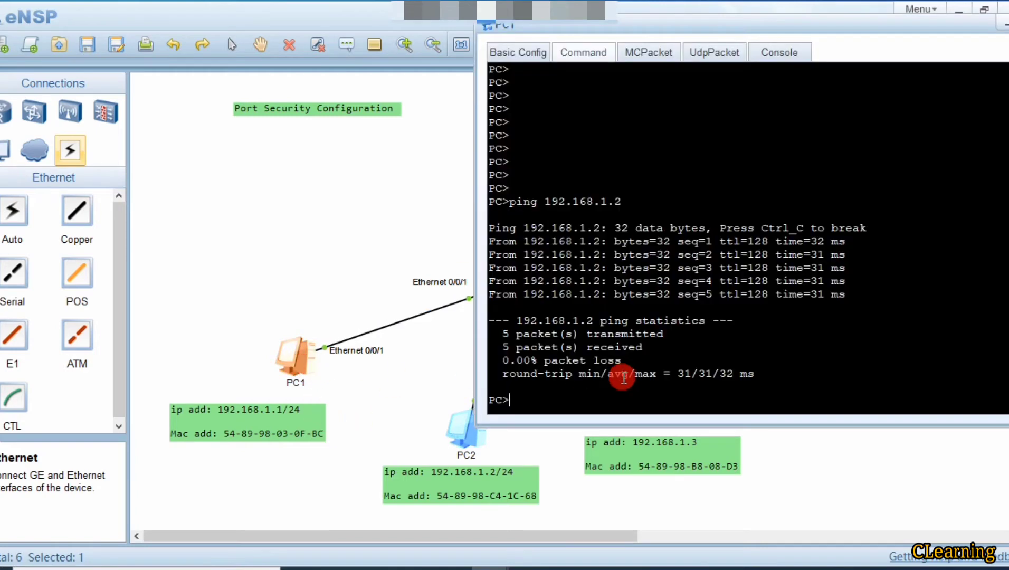
text(pin)
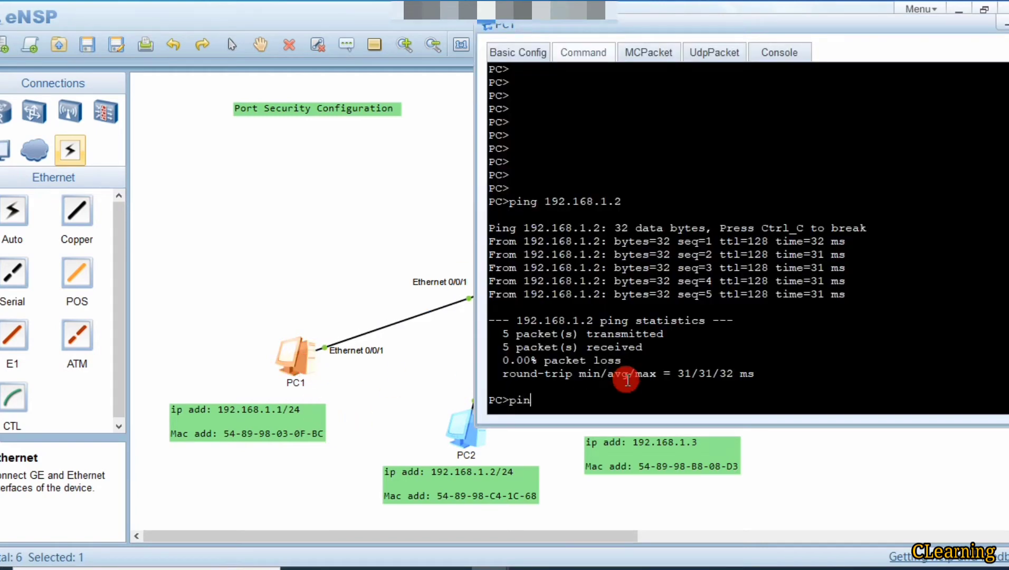
text(g 192.168.1.2)
key(BackSpace)
text(4)
key(Return)
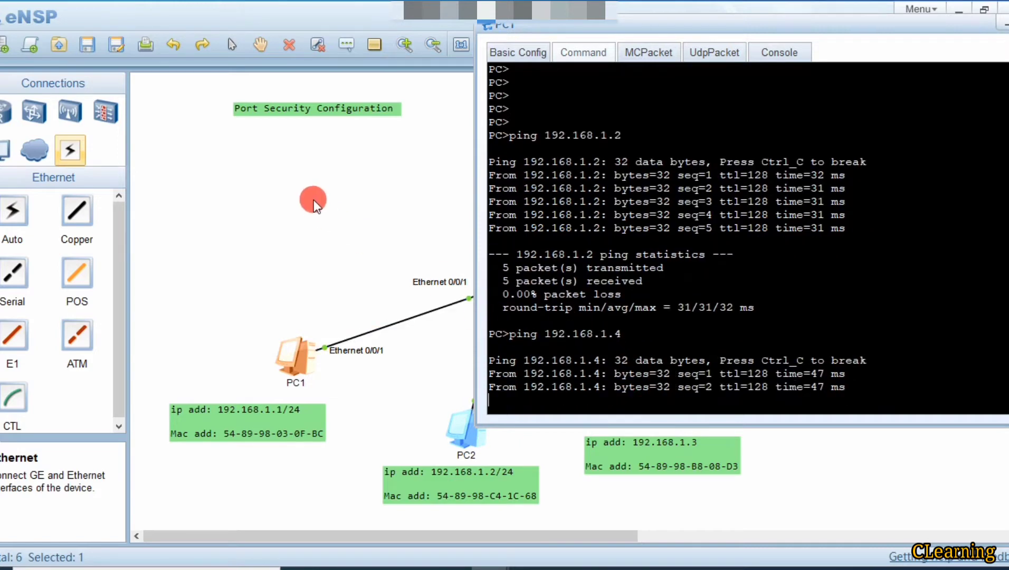
click(314, 199)
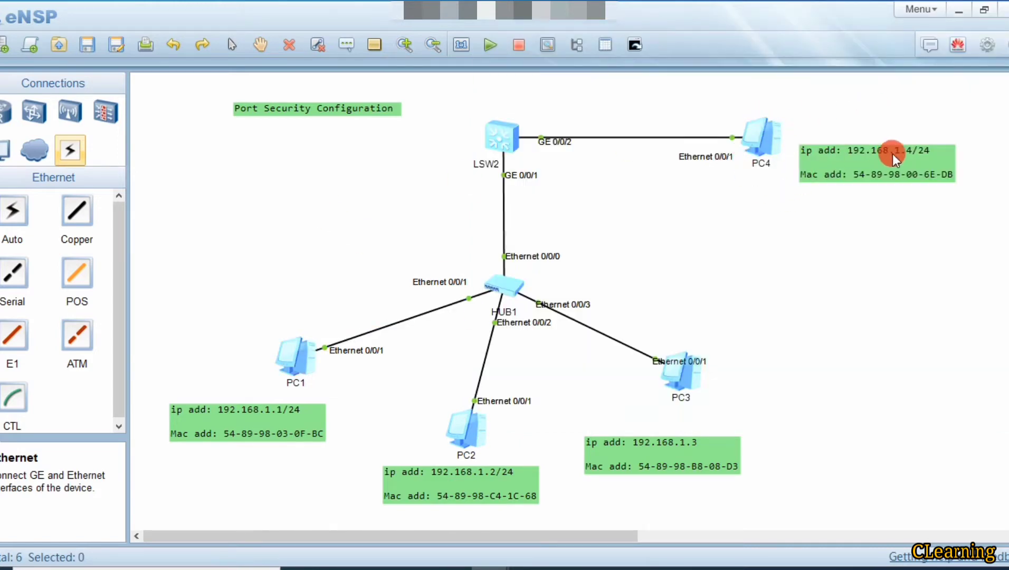
From PC2, ping PC4 at 192.168.1.4 and return to the topology.
double_click(455, 435)
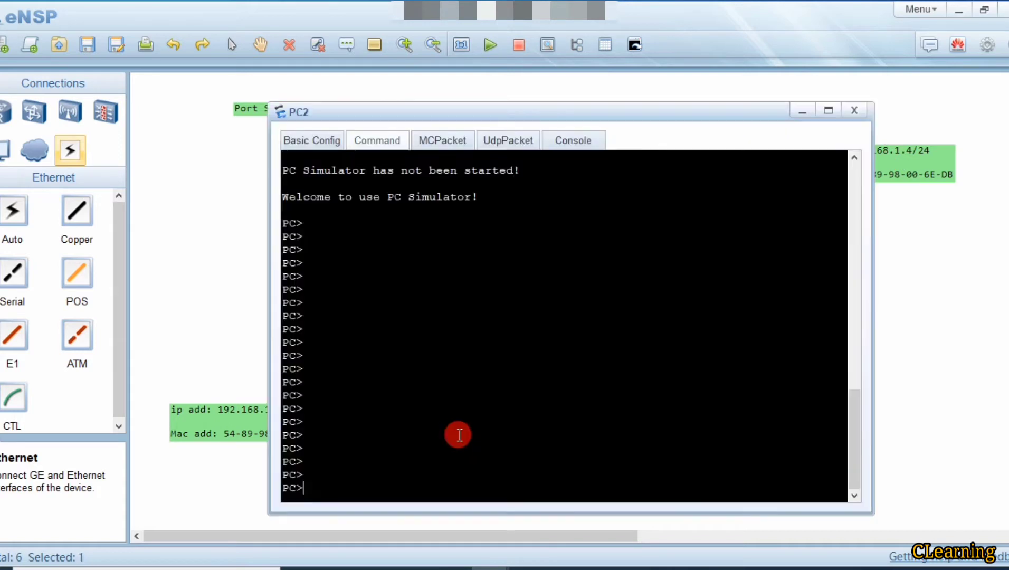
text(ping 192.168)
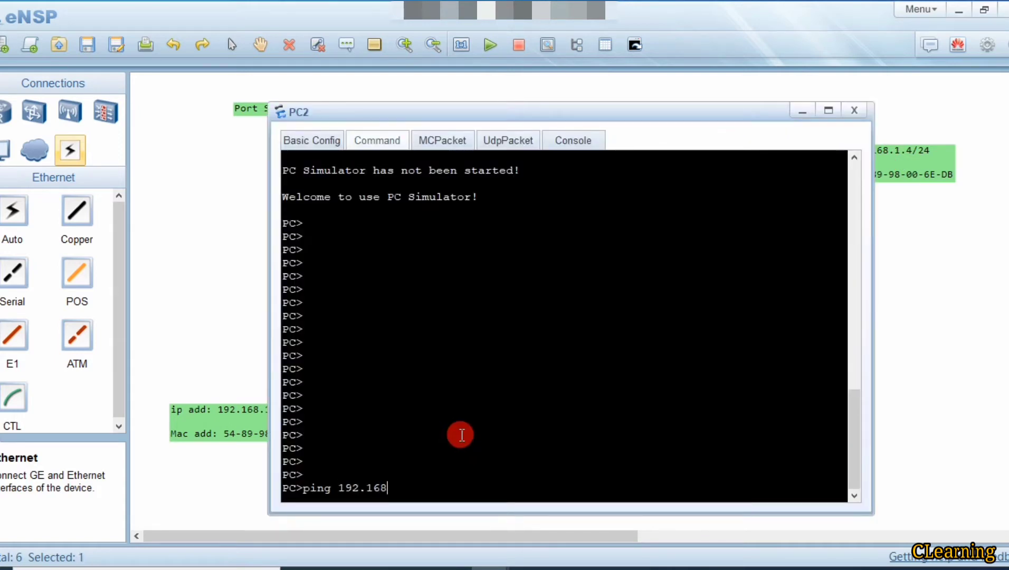
text(.1.4)
key(Return)
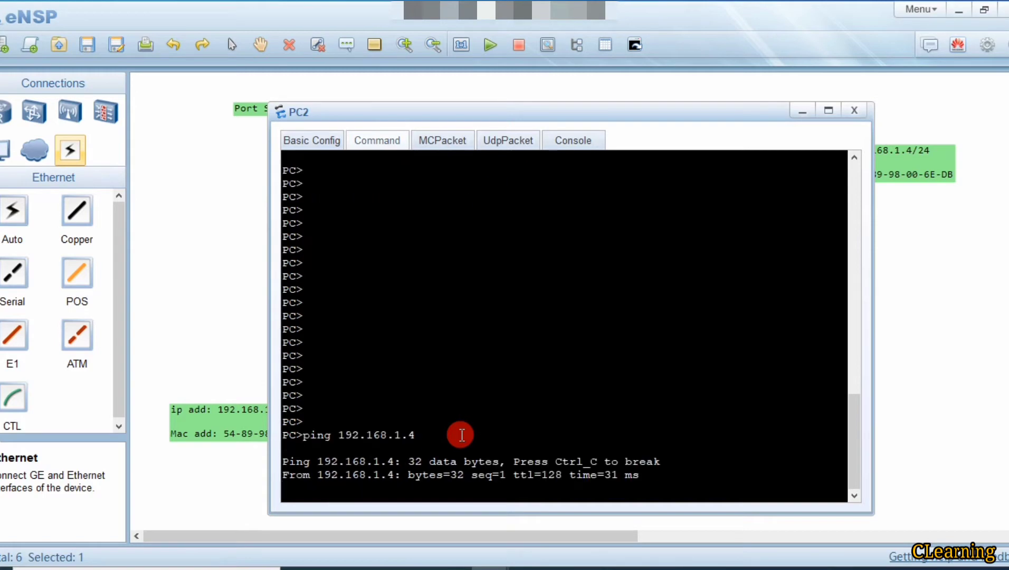
click(168, 263)
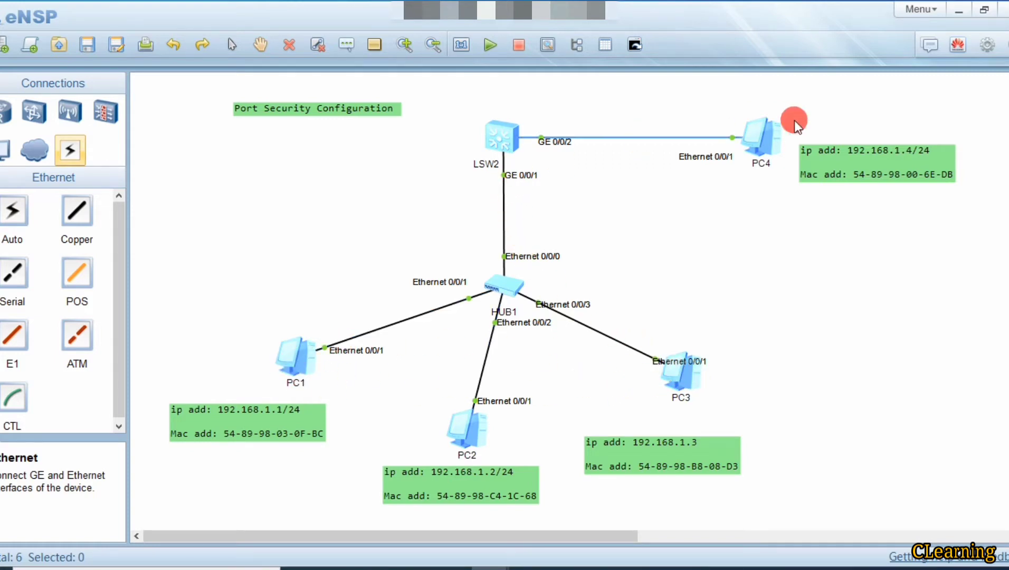
Run ping 192.168.1.1 in PC3's console, then hide the window.
double_click(684, 374)
text(pin)
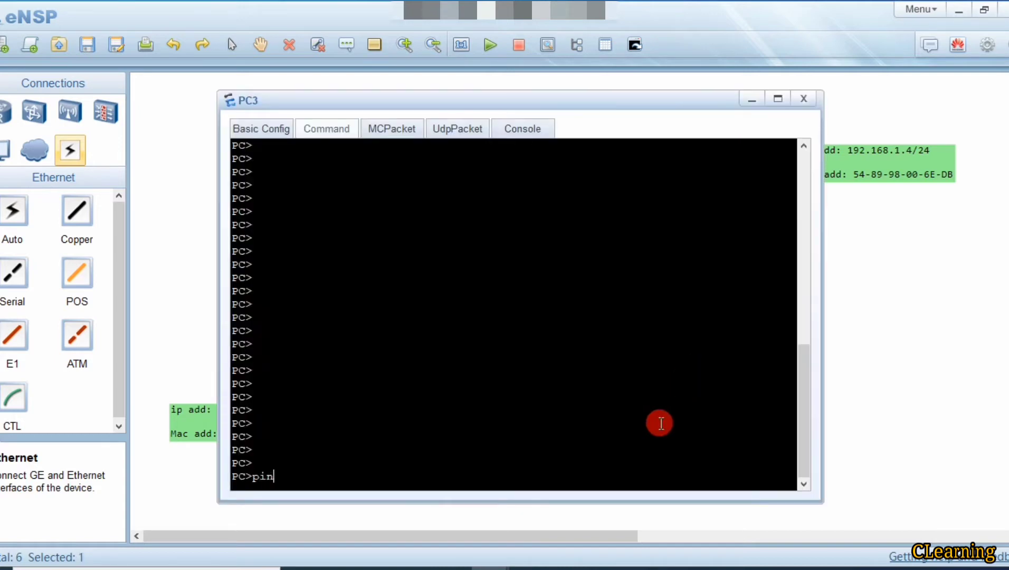
text(g 192.168.1.1)
key(Return)
click(846, 379)
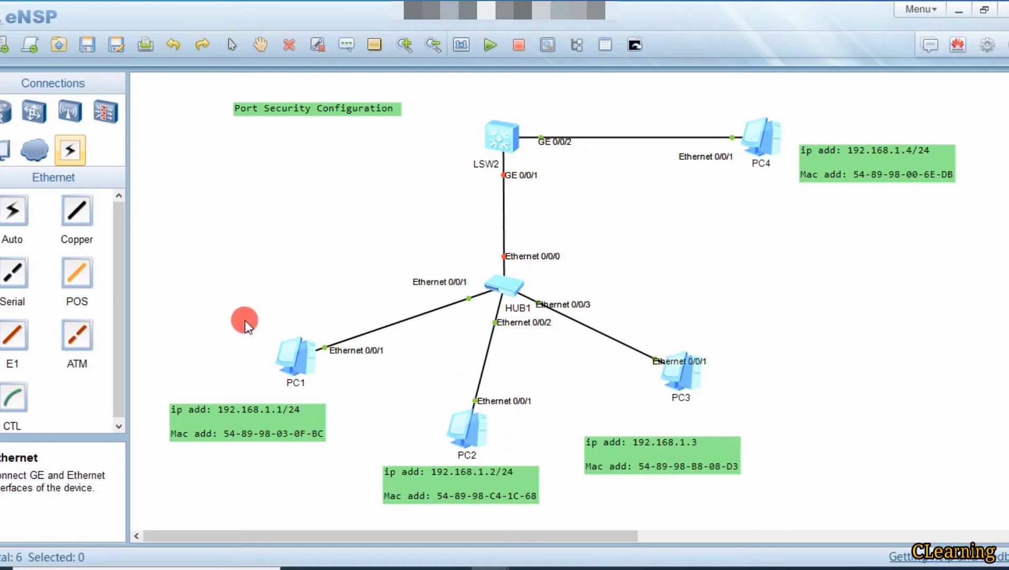
Remove the HUB1–PC2 connection and check PC3's ping output.
right_click(485, 359)
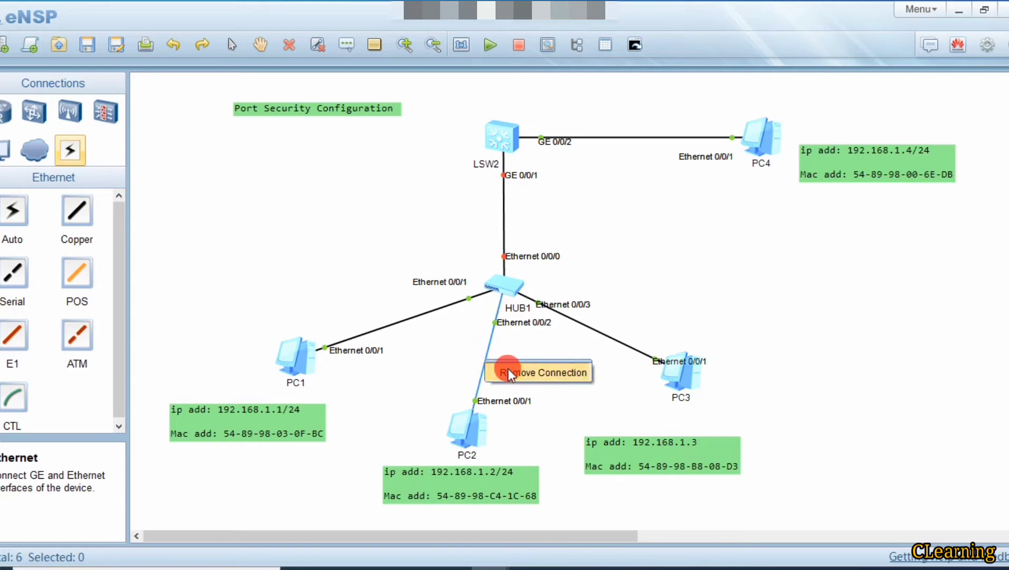
click(508, 369)
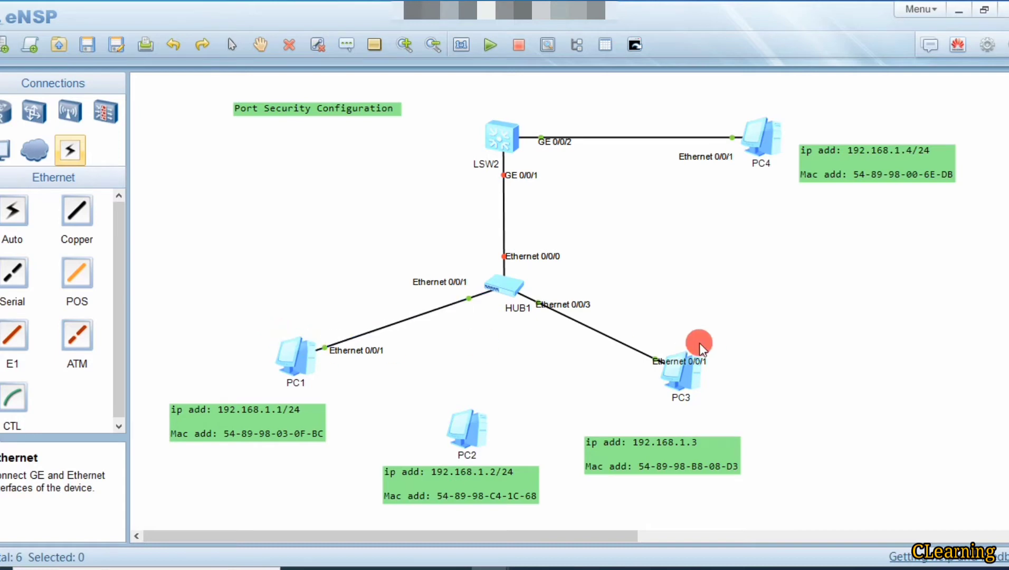
double_click(685, 371)
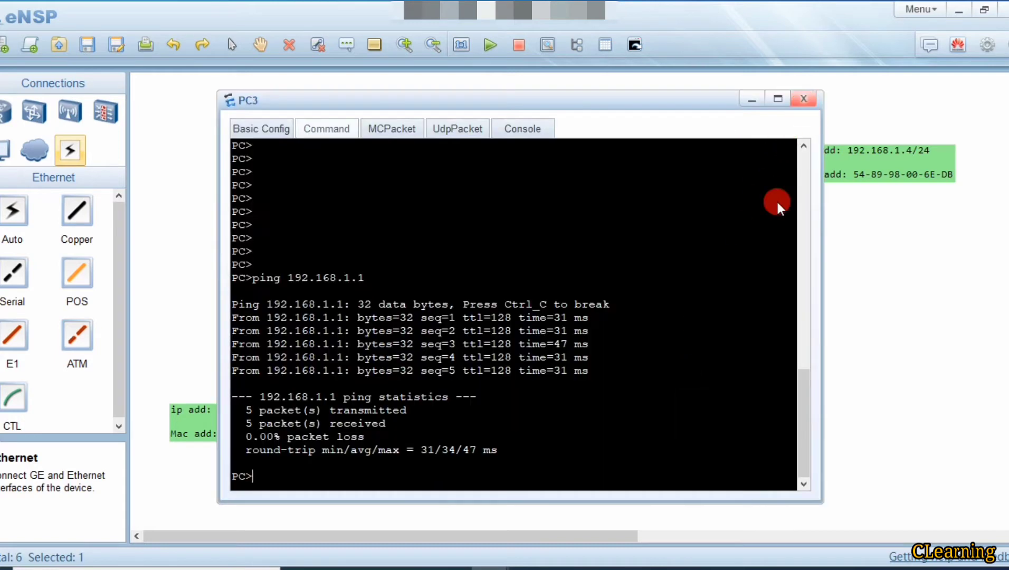
click(803, 98)
Inspect the learned MAC address entries in LSW2's console.
double_click(504, 142)
drag(665, 357, 513, 365)
click(514, 365)
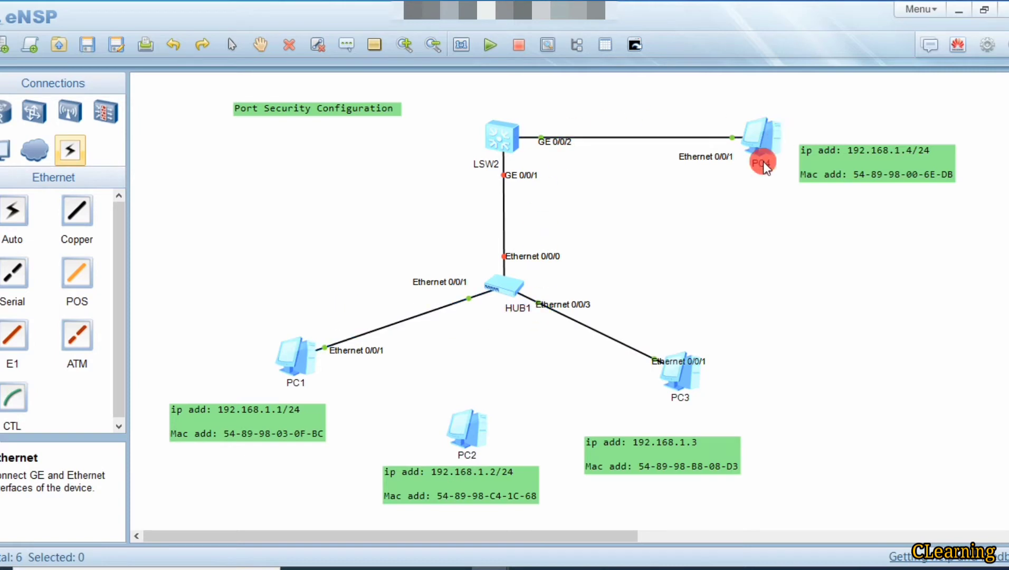
On LSW2, enter interface GigabitEthernet 0/0/1 and run undo shutdown.
double_click(488, 132)
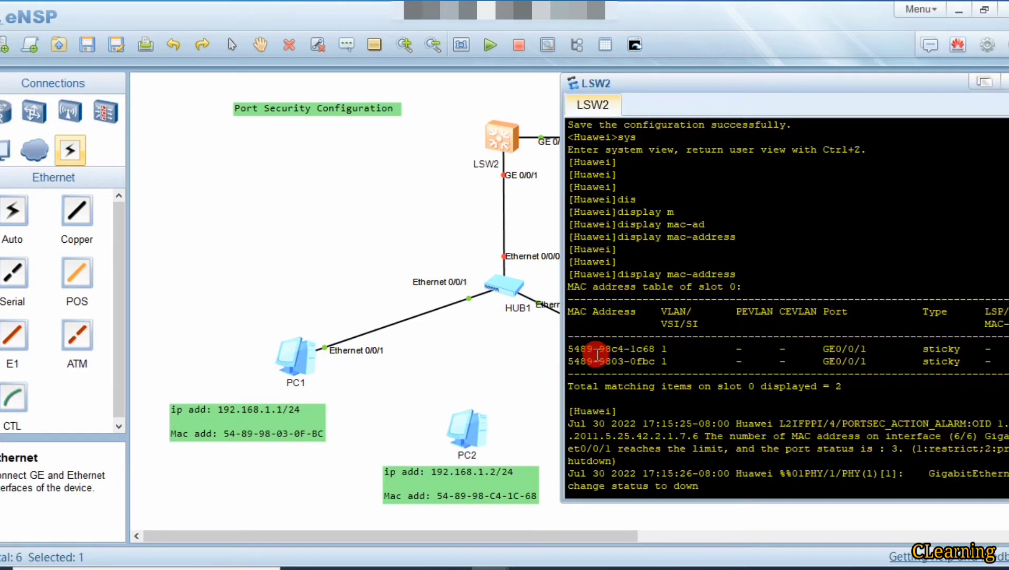
key(Return)
key(Return)
text(int)
key(Tab)
text(g)
key(Tab)
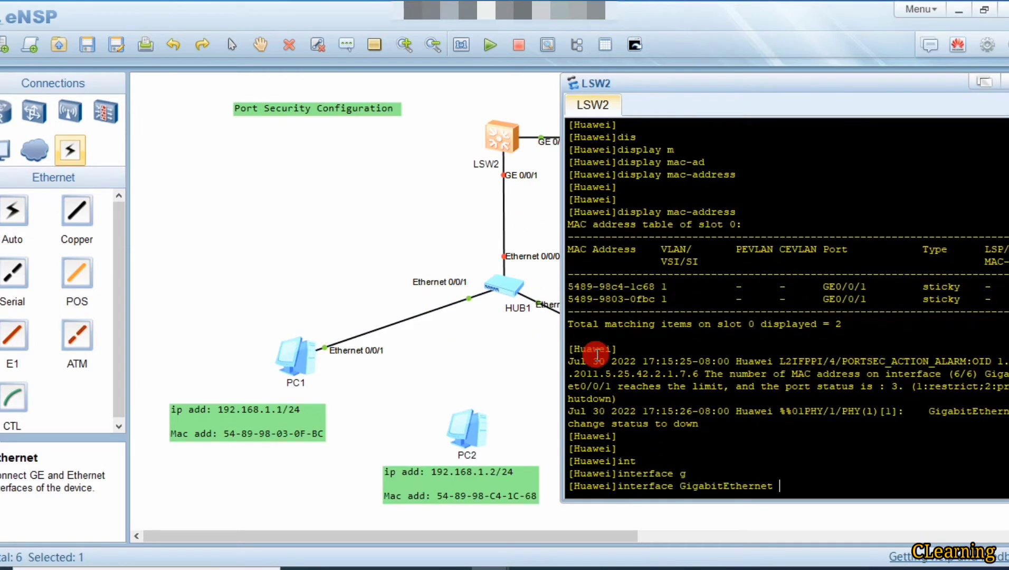
text(0/0/1)
key(Return)
text(und)
key(Tab)
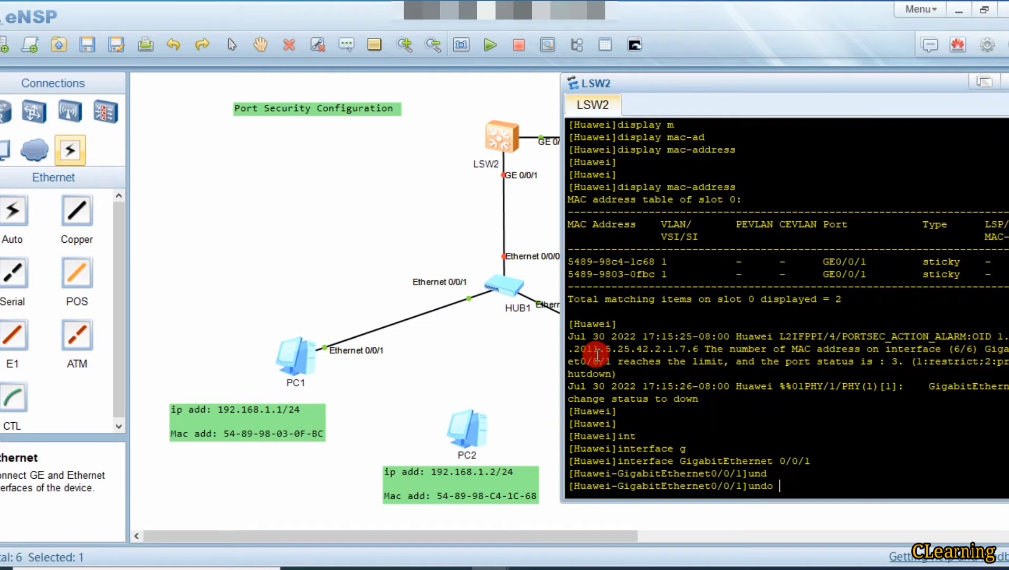
text(sh)
key(Tab)
key(Return)
click(382, 211)
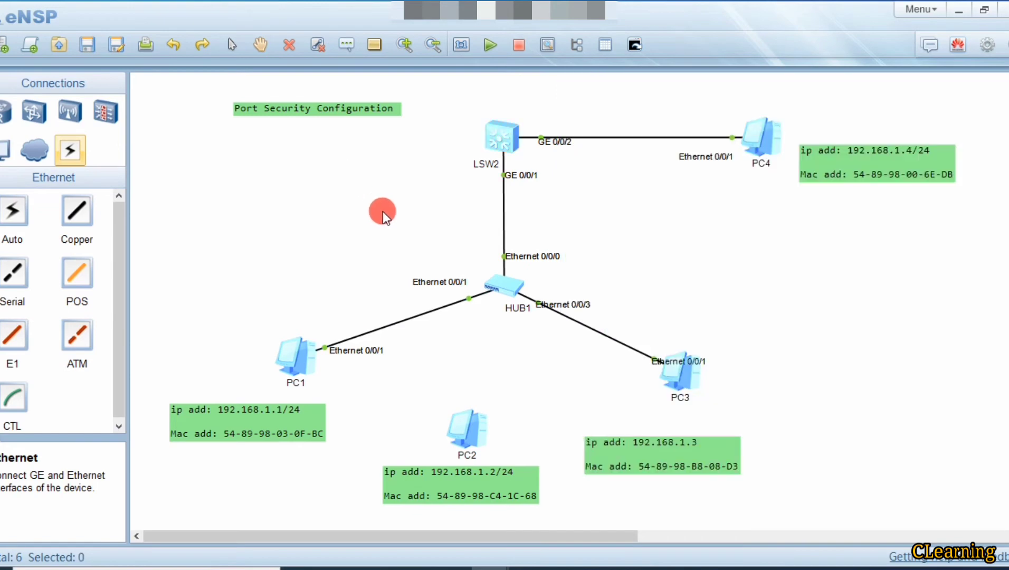
Rerun PC1's ping to PC4 at 192.168.1.4.
double_click(302, 354)
click(509, 376)
key(Up)
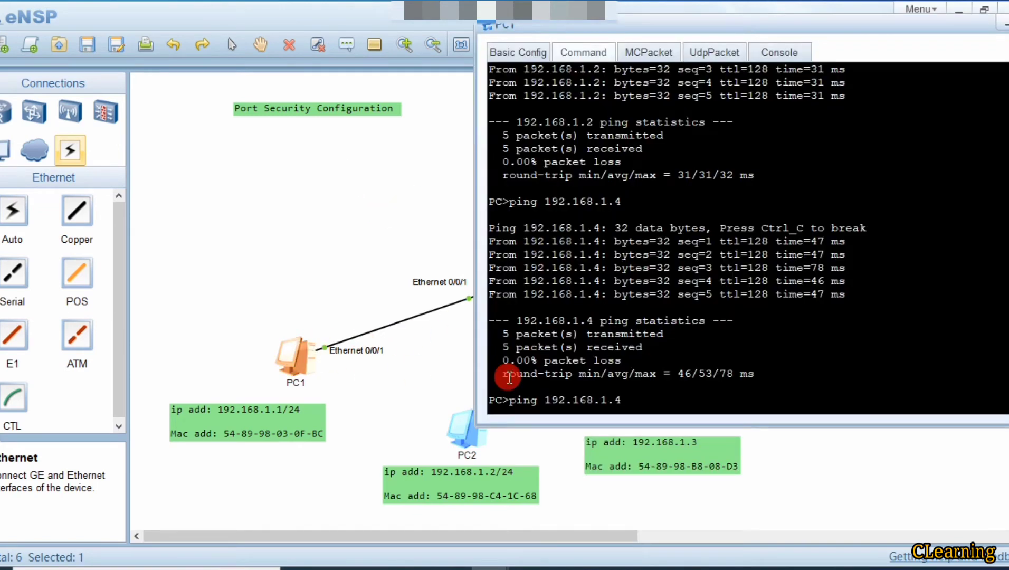
key(Return)
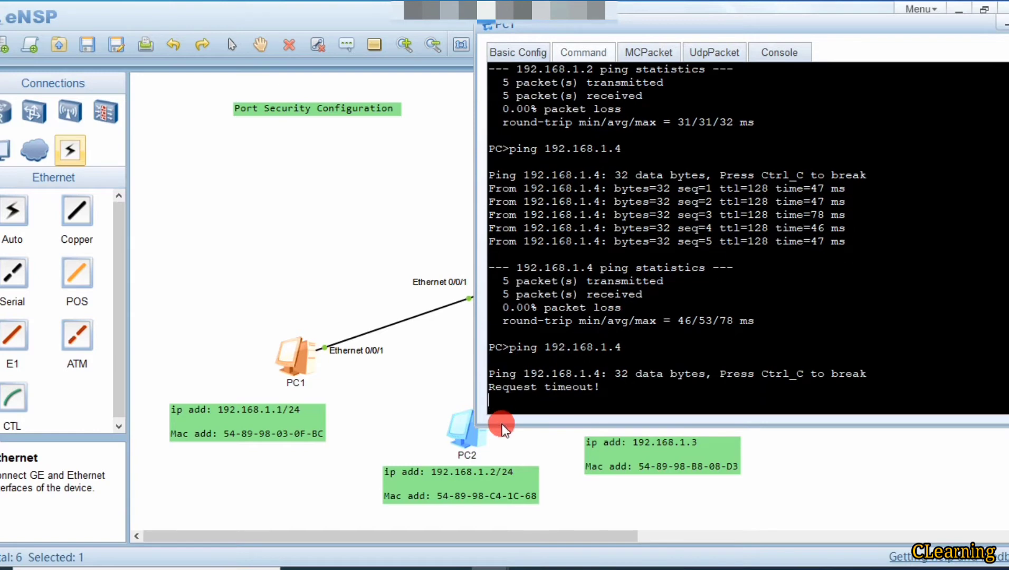
click(517, 431)
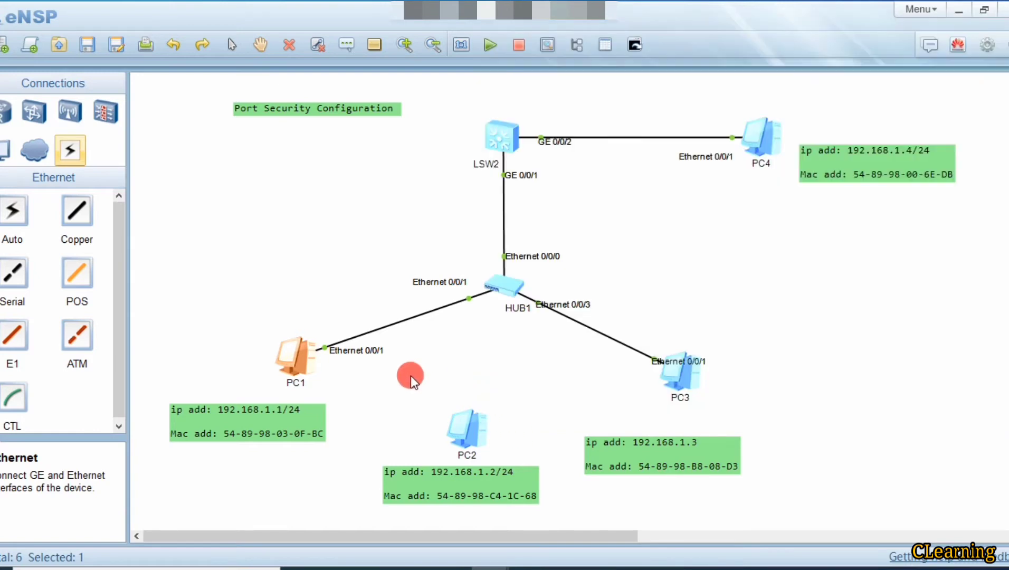
In PC3's console, recall the ping to 192.168.1.1 and delete its last digit.
double_click(696, 371)
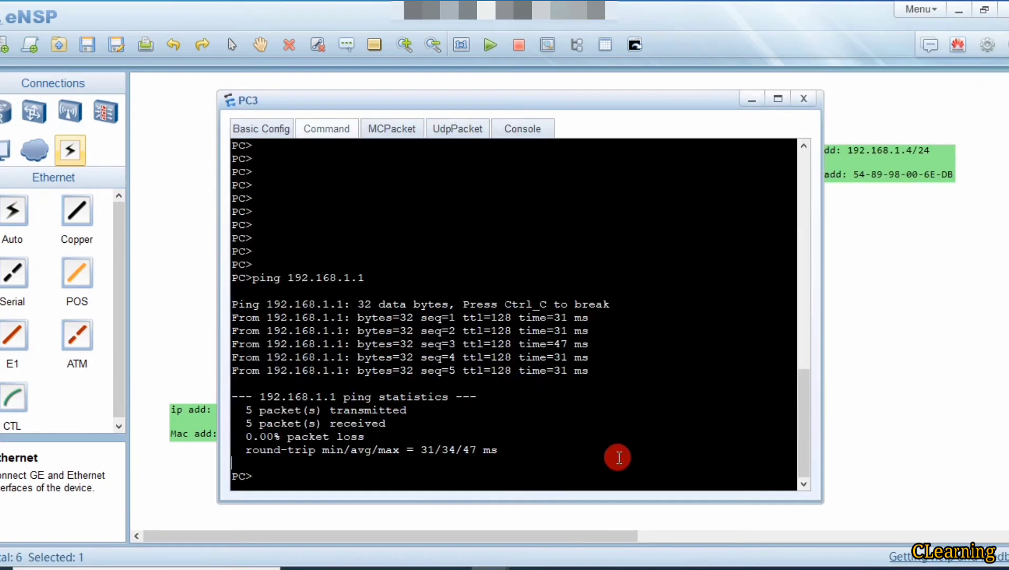
key(Up)
key(BackSpace)
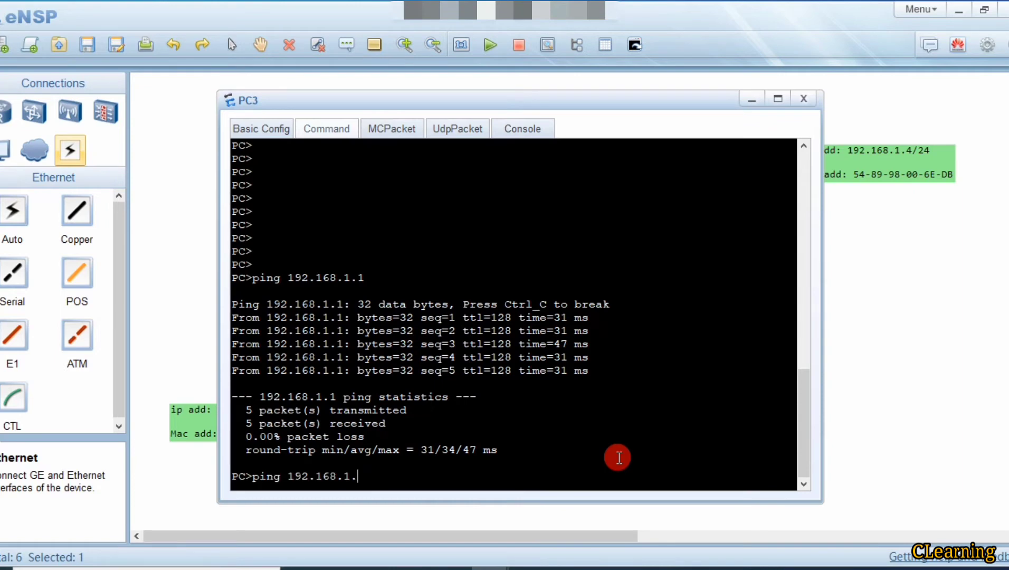
From PC3, ping PC1 at 192.168.1.1.
text(1)
key(Return)
click(912, 343)
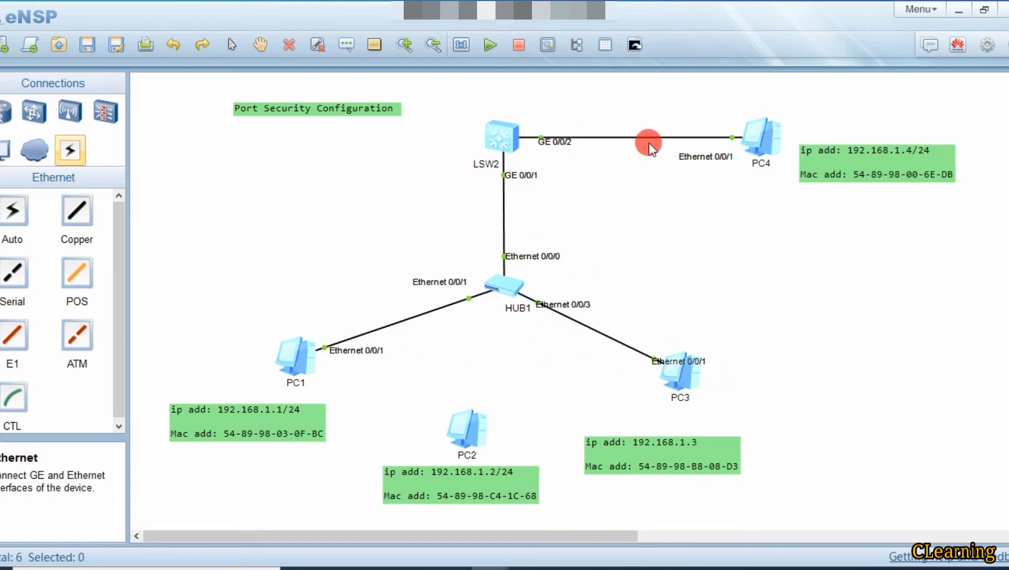
From PC3, ping PC4 at 192.168.1.4, which returns destination host unreachable.
double_click(695, 379)
key(Up)
key(BackSpace)
text(4)
key(Return)
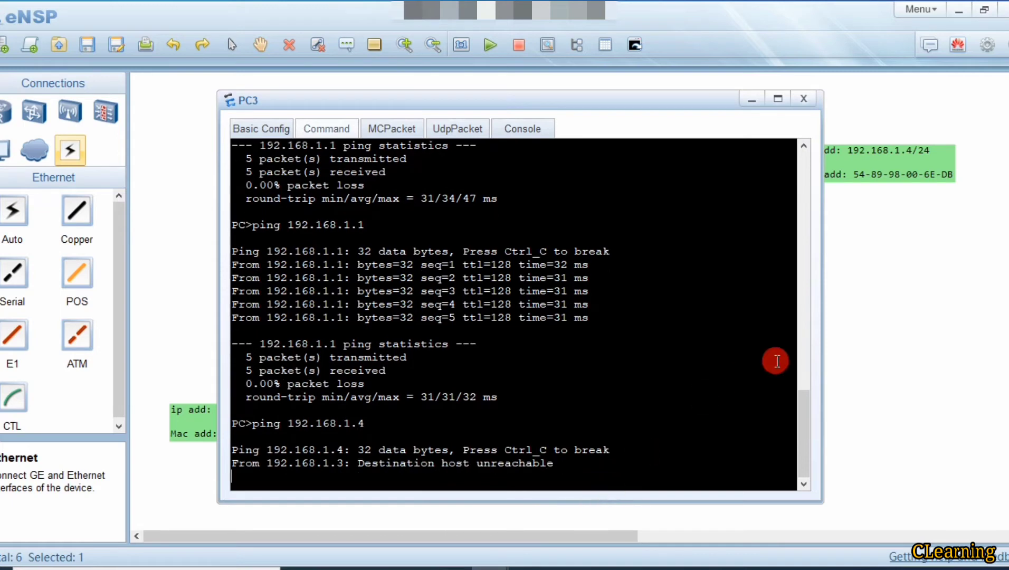
click(836, 355)
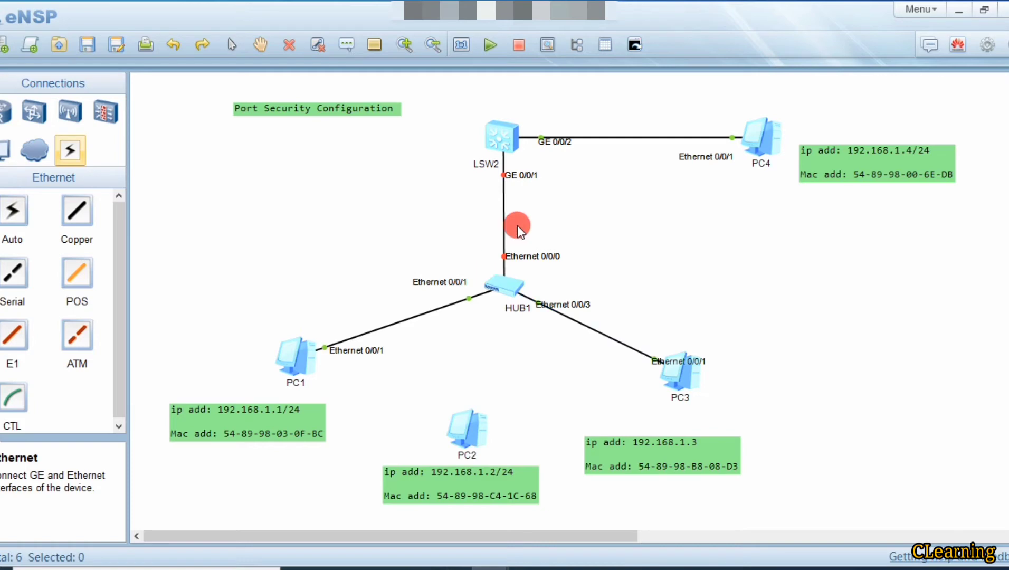
Cable PC2's Ethernet 0/0/1 to HUB1's Ethernet 0/0/2 with a copper link.
double_click(292, 362)
click(313, 326)
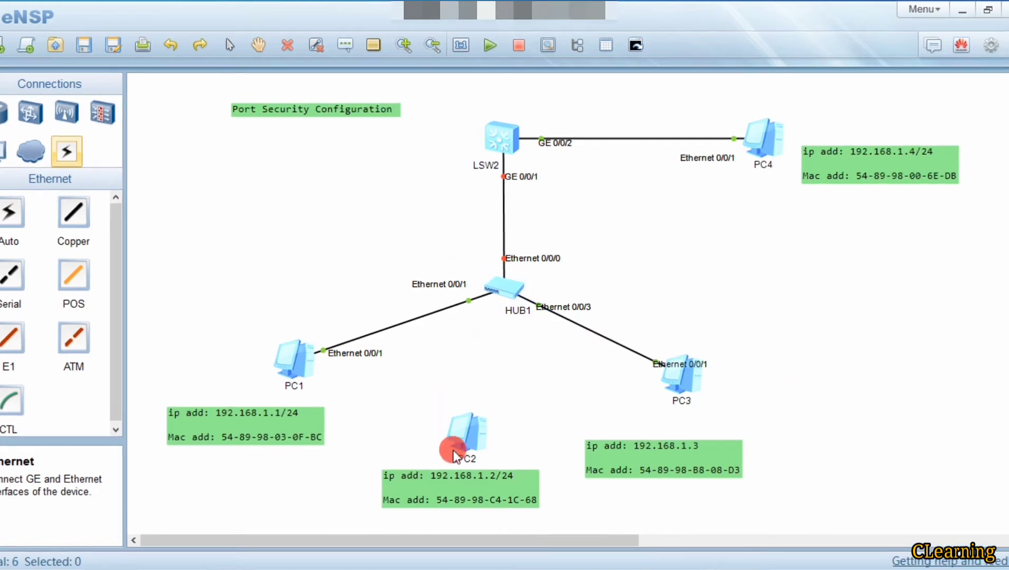
click(89, 209)
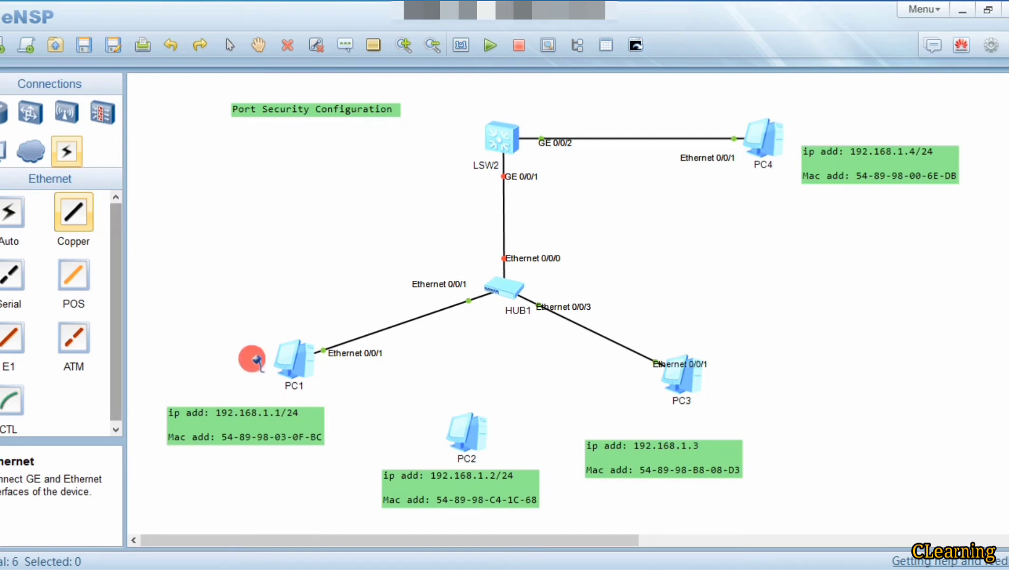
click(471, 426)
click(534, 442)
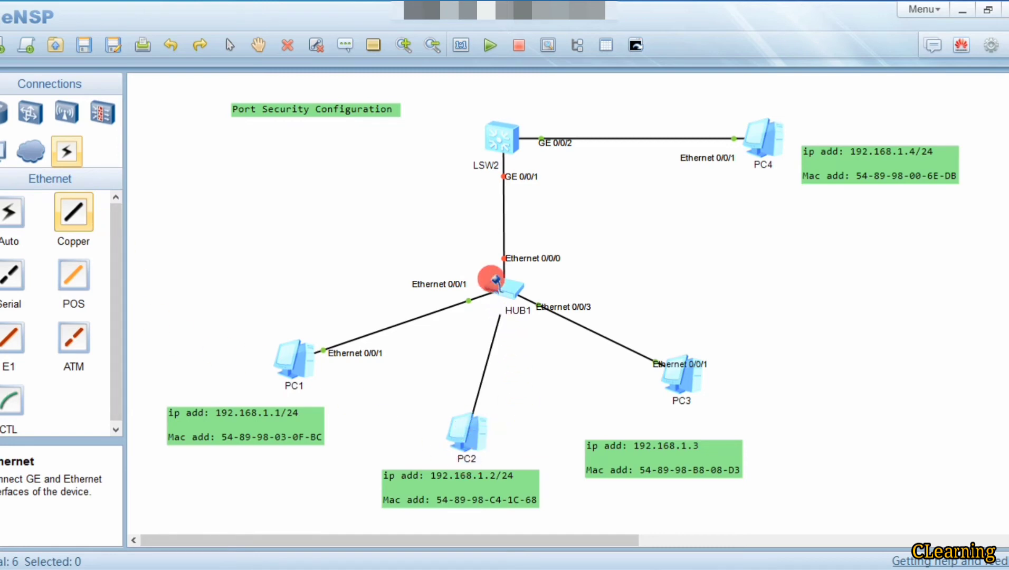
click(496, 280)
click(508, 289)
right_click(625, 288)
Run undo shutdown on LSW2's GigabitEthernet 0/0/1.
double_click(494, 133)
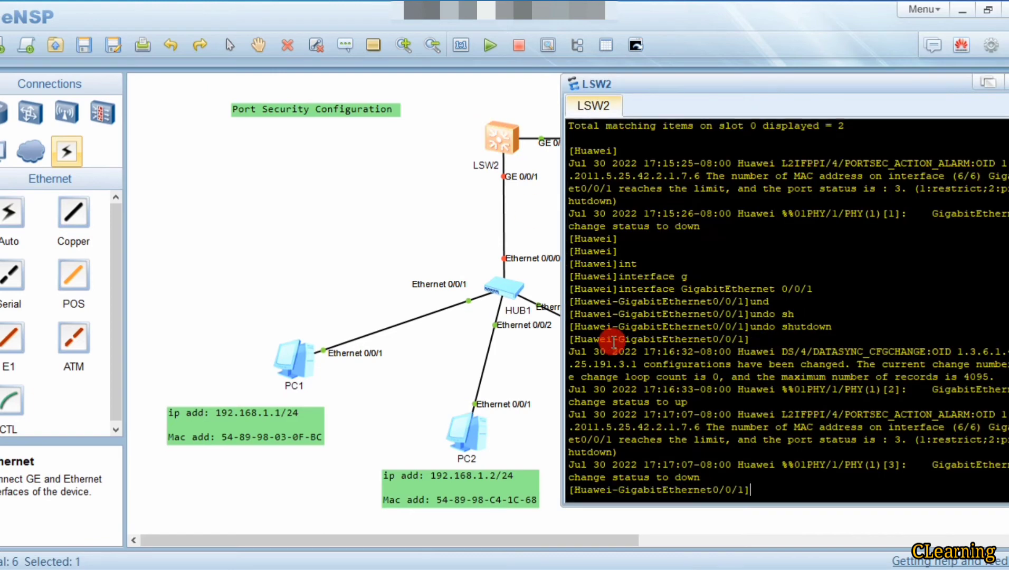
key(Return)
key(Return)
text(un)
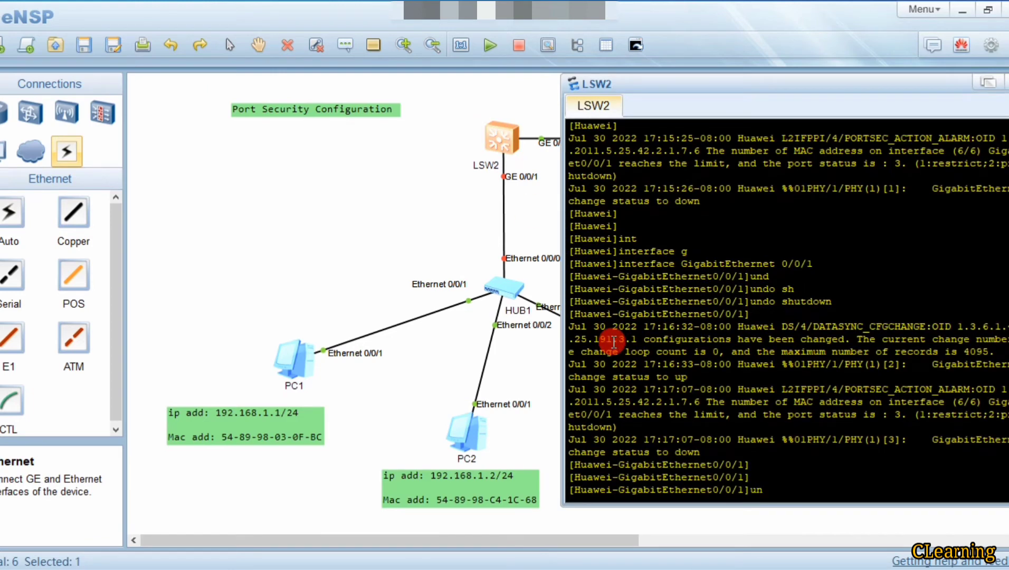
text(do shutdown)
key(Return)
click(272, 226)
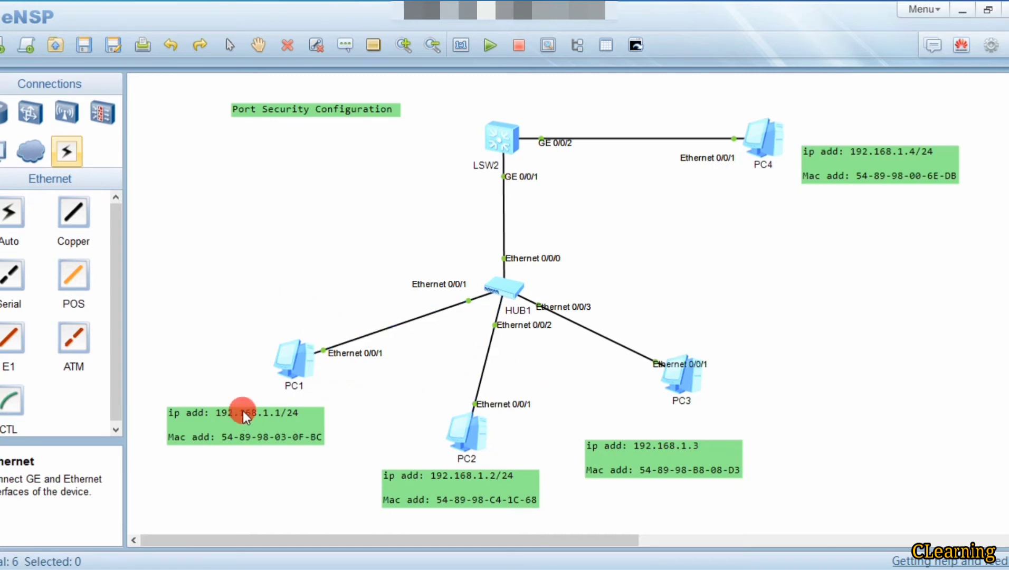
From PC1, ping PC2 at 192.168.1.2.
double_click(295, 358)
key(Up)
key(BackSpace)
text(2)
key(Return)
click(230, 246)
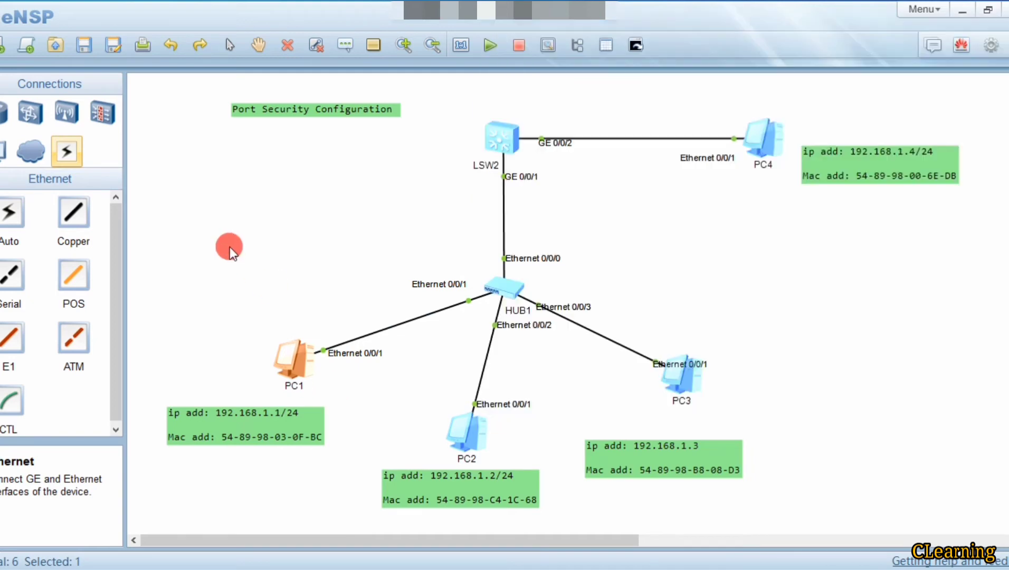
From PC1, ping PC4 at 192.168.1.4.
double_click(302, 362)
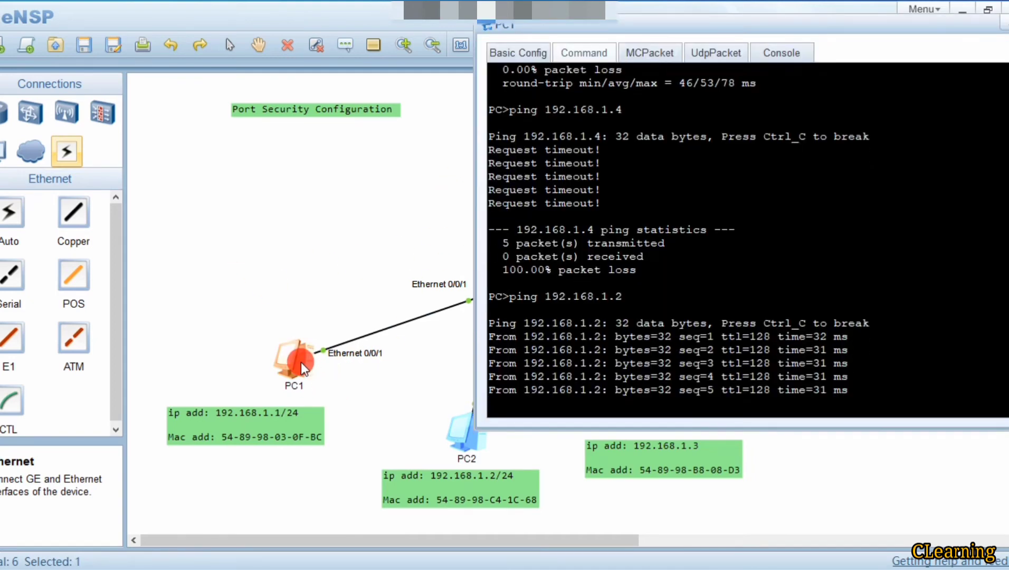
key(Up)
key(BackSpace)
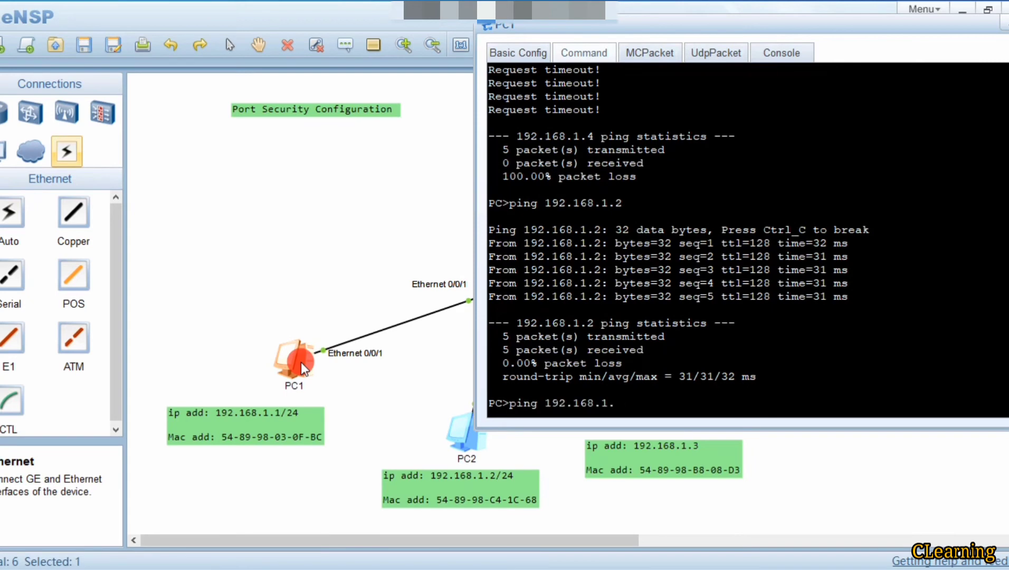
text(4)
key(Return)
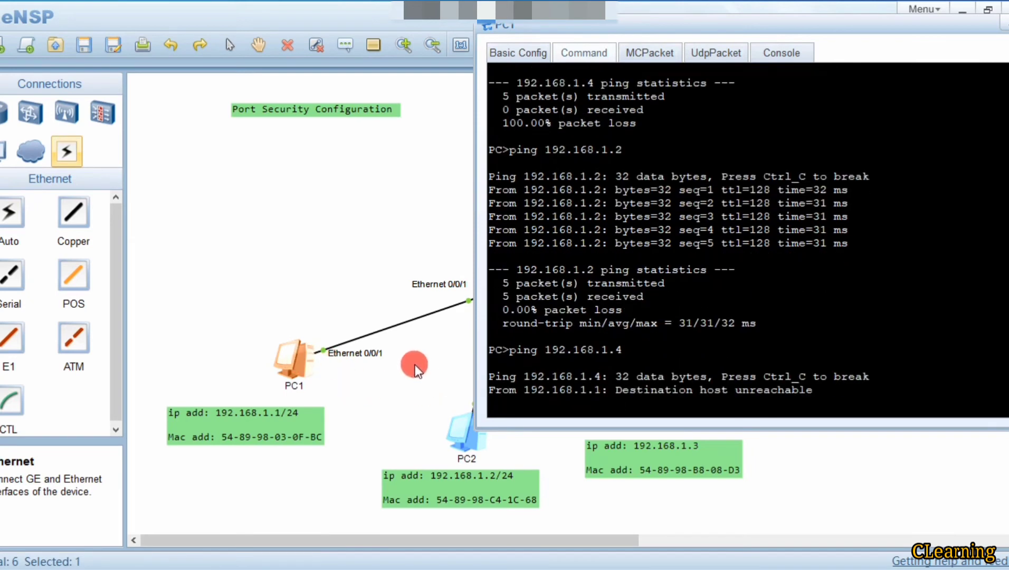
click(414, 368)
From PC2, ping PC4 at 192.168.1.4, getting 5 of 5 replies.
double_click(465, 428)
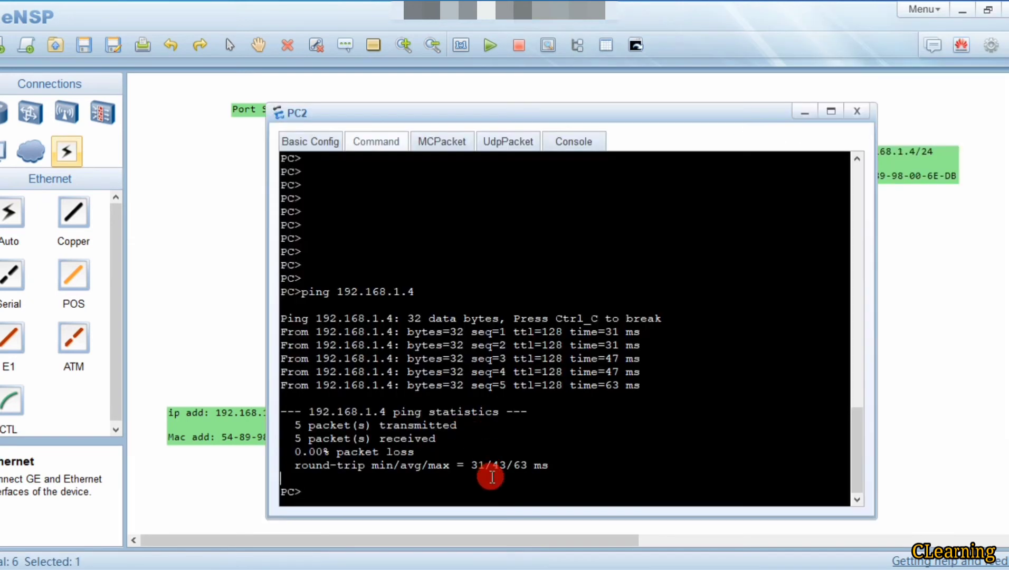
key(Up)
key(BackSpace)
text(4)
key(Return)
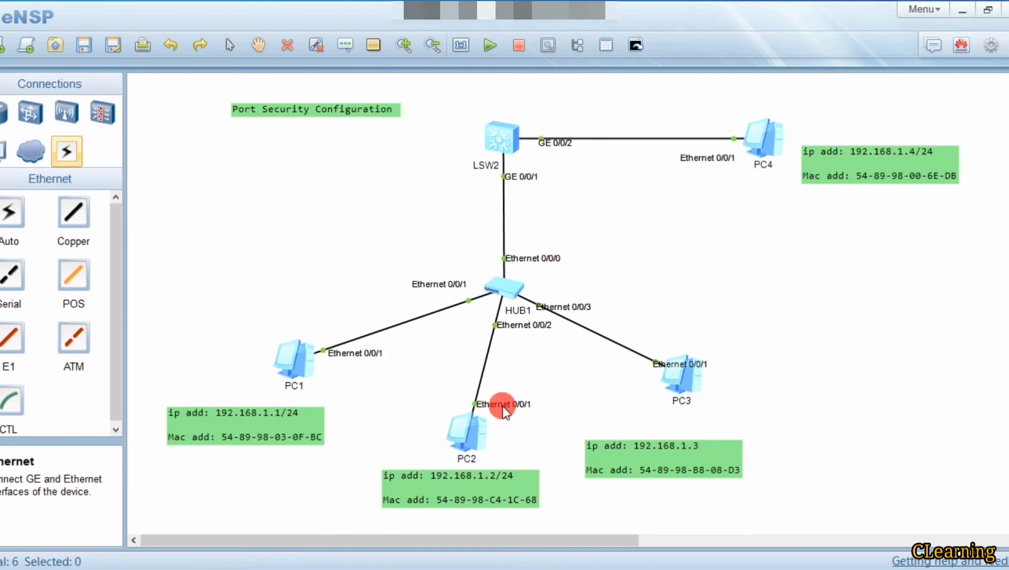
Rerun display mac-address on LSW2 and highlight the two sticky entries on GE0/0/1.
double_click(497, 138)
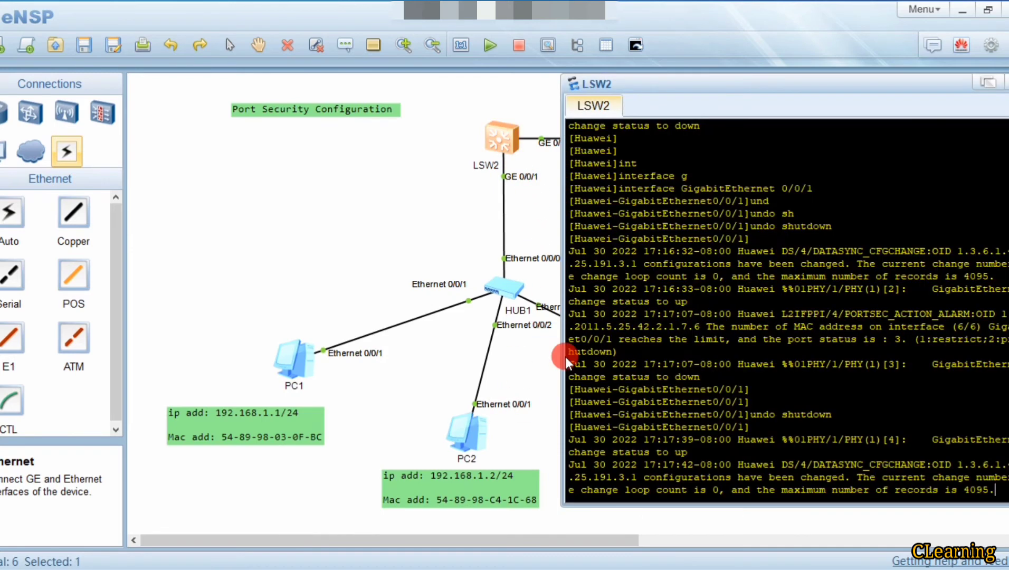
key(Return)
key(Return)
key(Up)
key(Up)
key(Up)
key(Up)
key(Up)
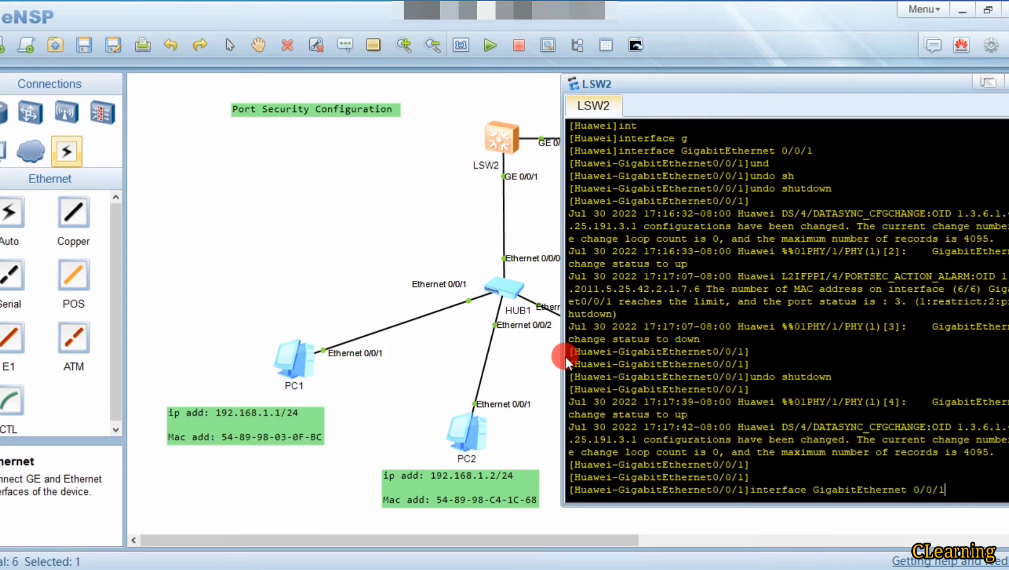
key(Up)
key(Down)
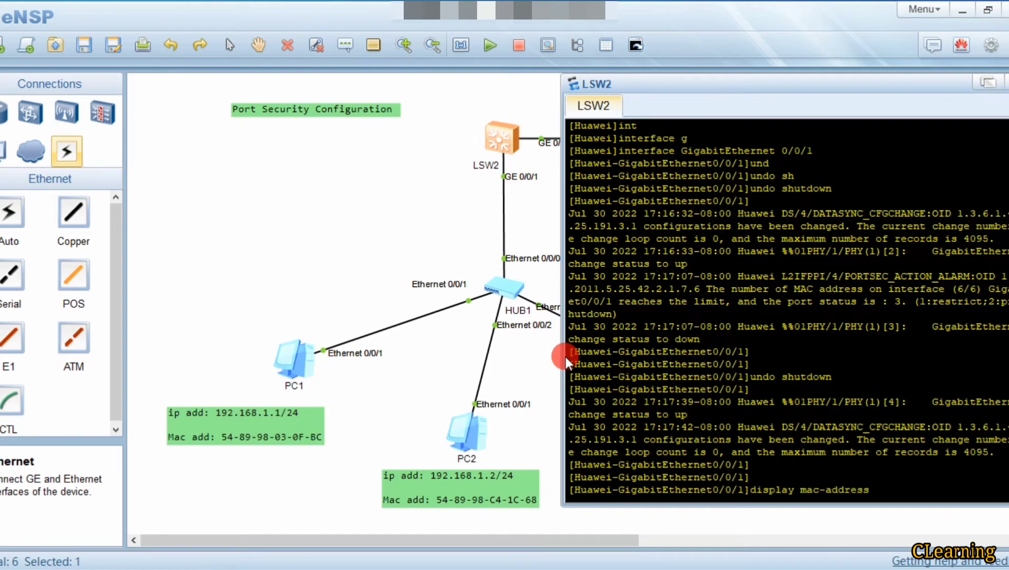
key(Return)
drag(665, 340, 586, 305)
From PC1, ping 192.168.1.2.
click(356, 320)
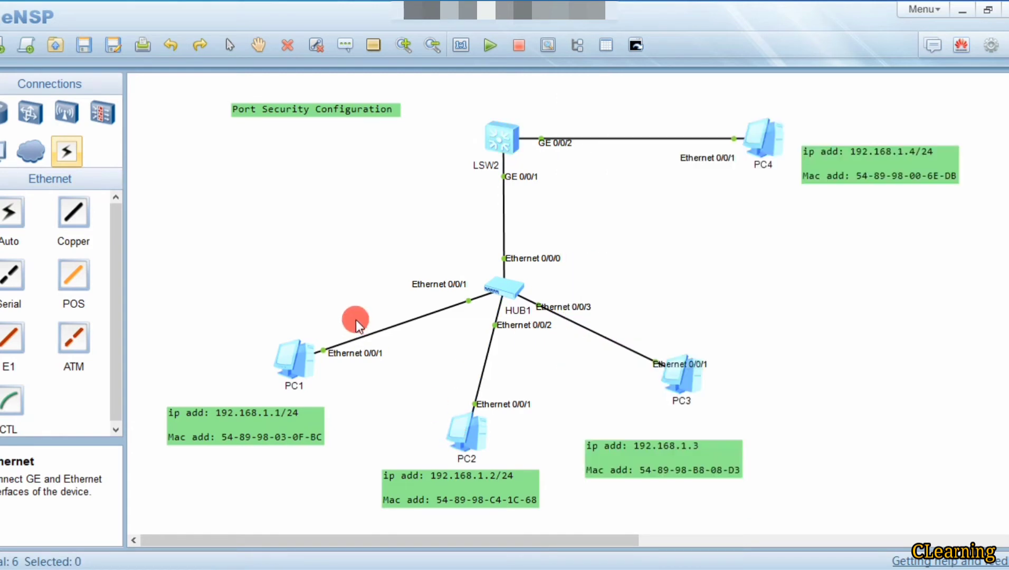
double_click(295, 385)
click(586, 399)
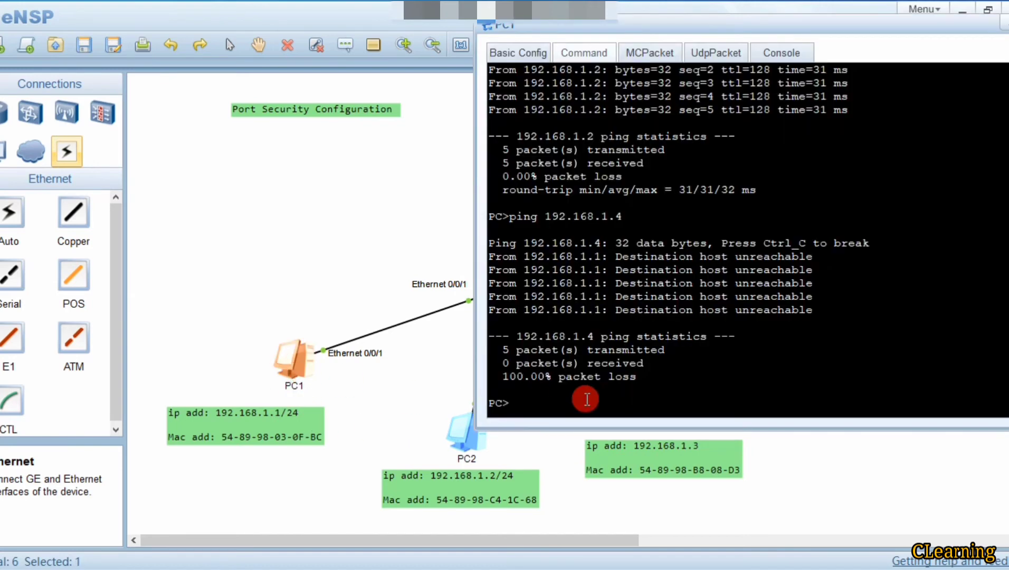
key(Up)
key(BackSpace)
text(2)
key(Return)
click(353, 203)
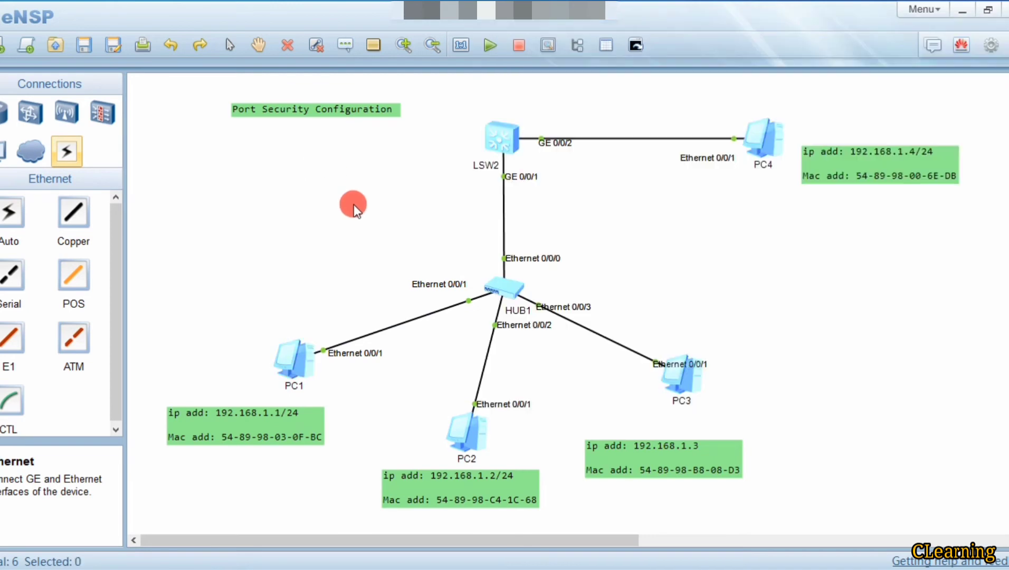
From PC2, repeat the ping to 192.168.1.4 and move its console window aside.
double_click(467, 430)
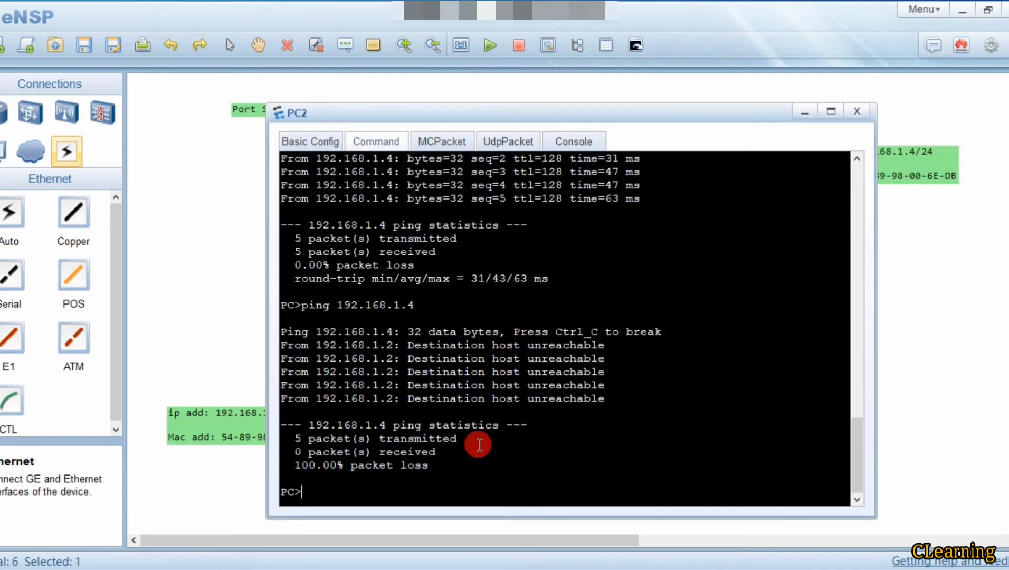
key(Up)
key(Return)
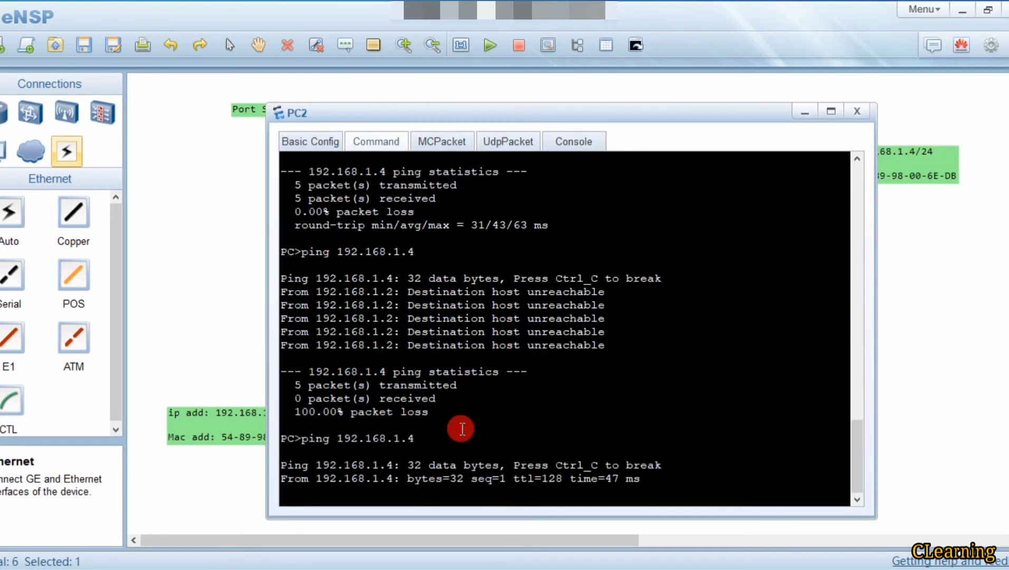
drag(460, 114, 448, 116)
drag(398, 96, 380, 86)
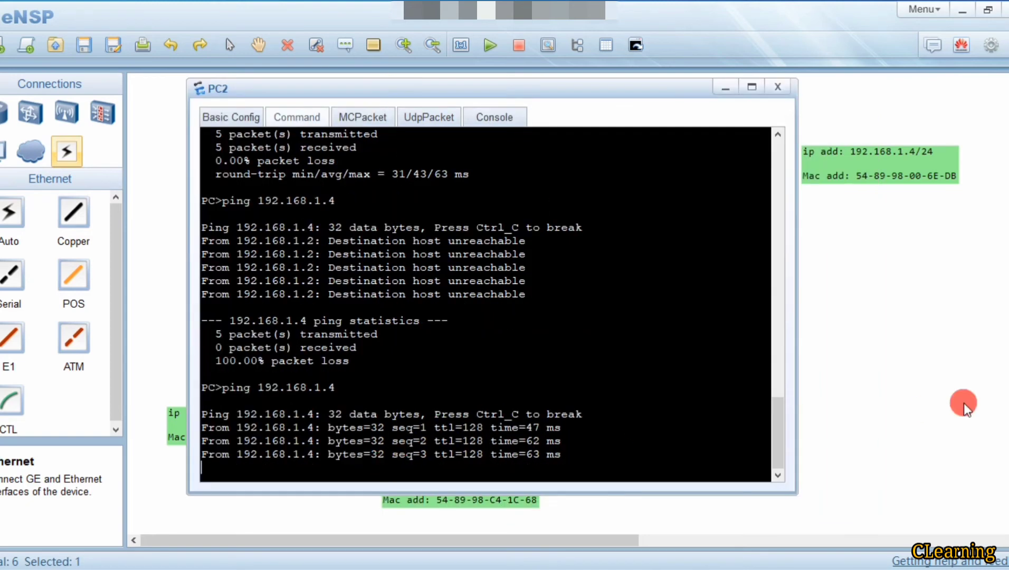
click(961, 404)
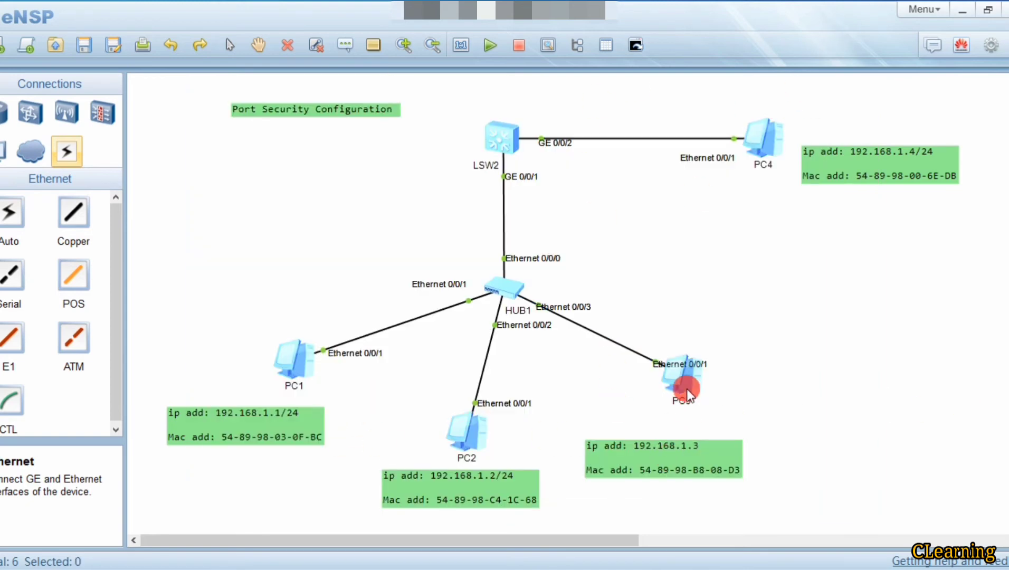
From PC3, ping 192.168.1.4, which times out.
double_click(685, 375)
key(Up)
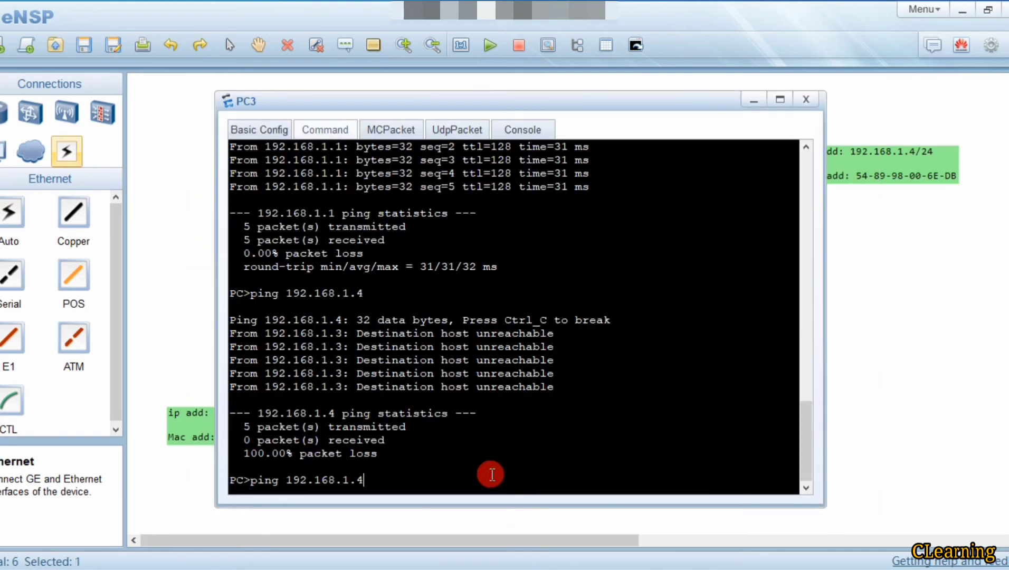
key(Return)
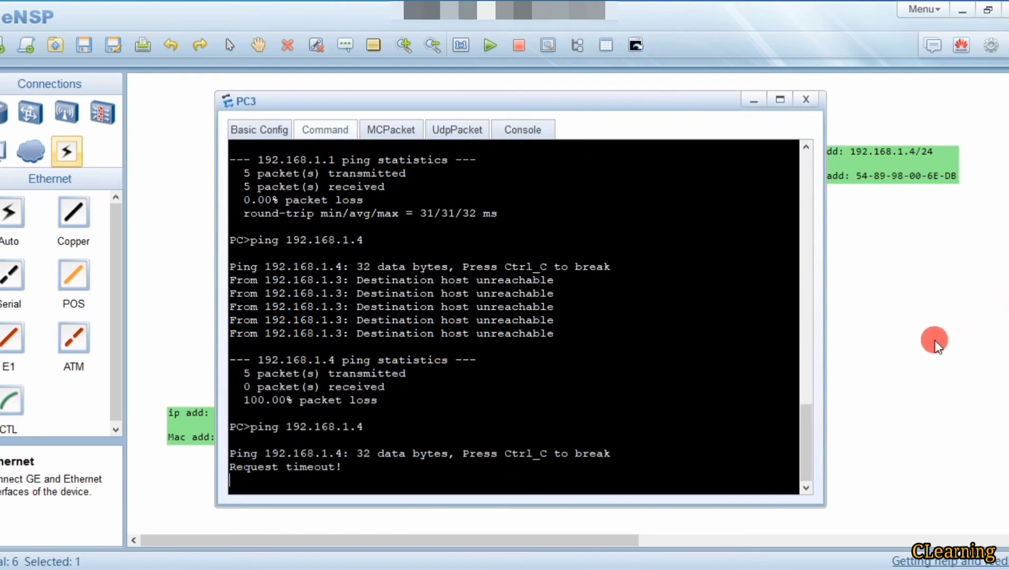
click(839, 313)
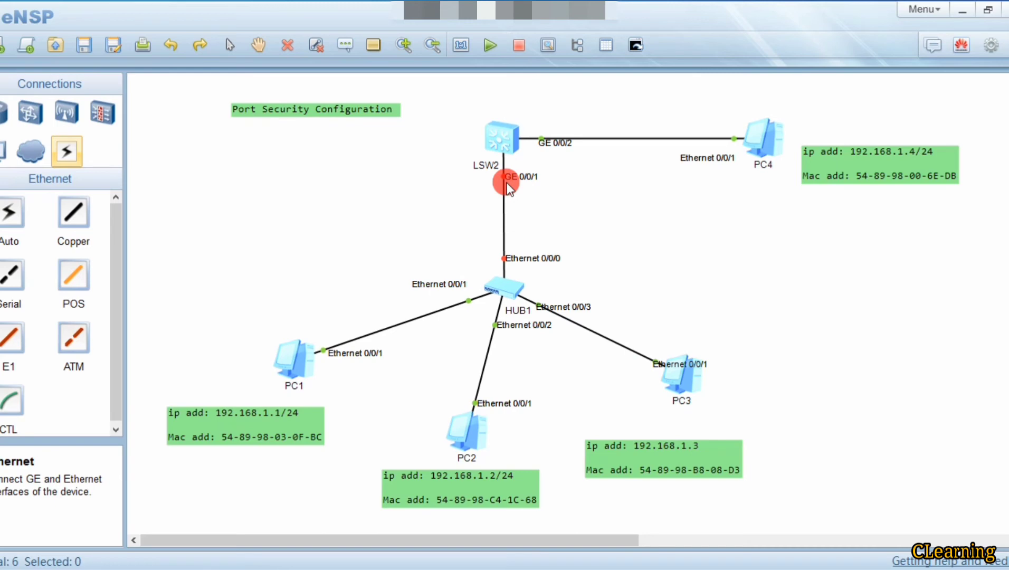
On LSW2, enter port-security protect-action and list its options with ?
double_click(500, 146)
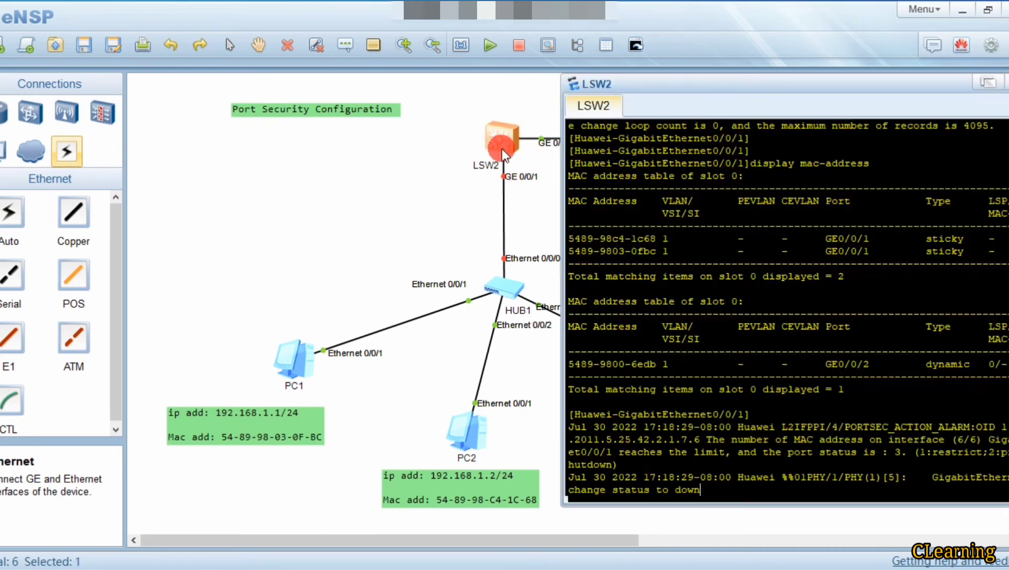
key(Return)
key(Return)
key(Return)
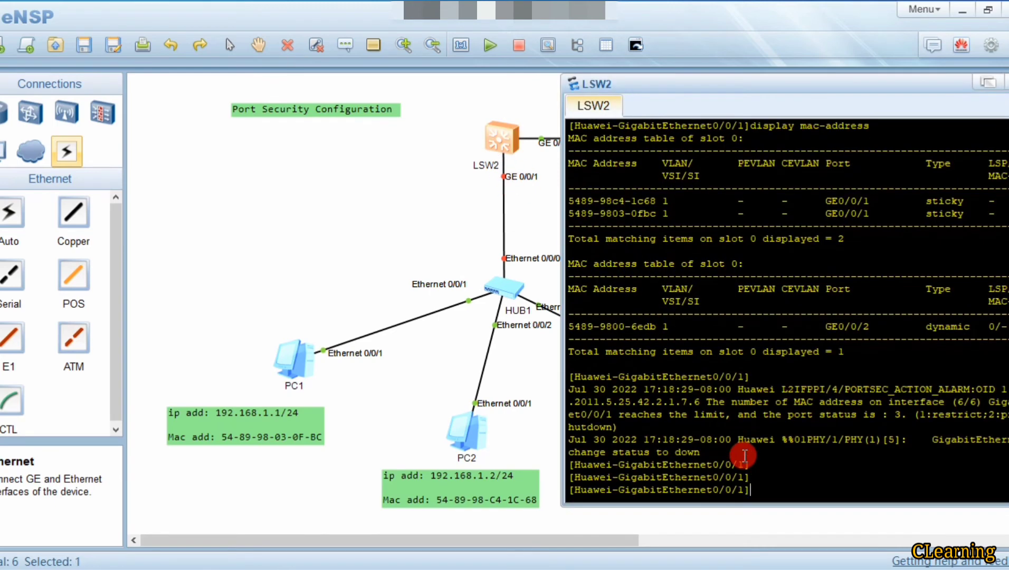
text(po)
key(Tab)
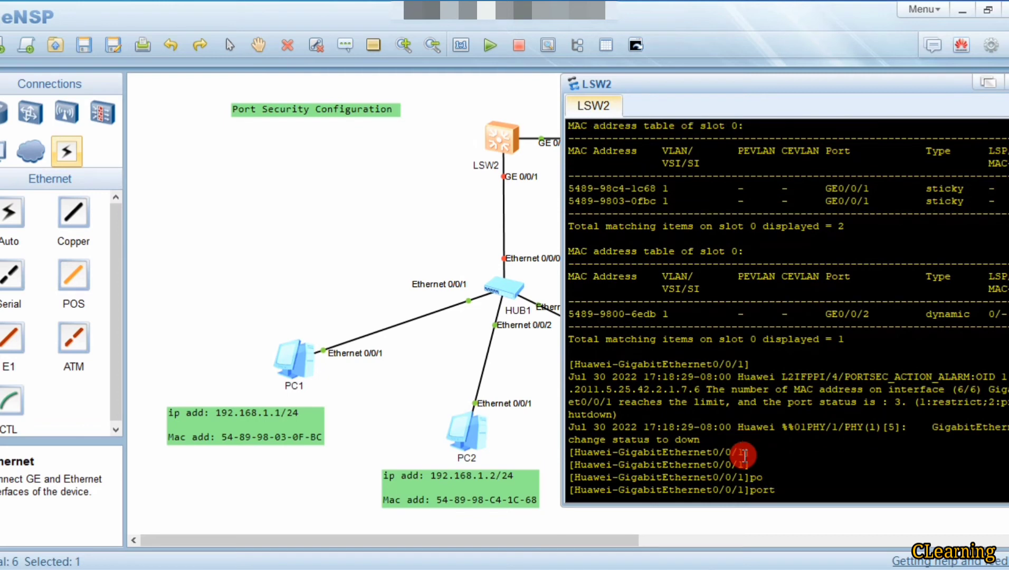
text(-)
key(Tab)
key(BackSpace)
key(BackSpace)
key(BackSpace)
key(BackSpace)
key(BackSpace)
key(BackSpace)
key(BackSpace)
key(BackSpace)
key(BackSpace)
key(BackSpace)
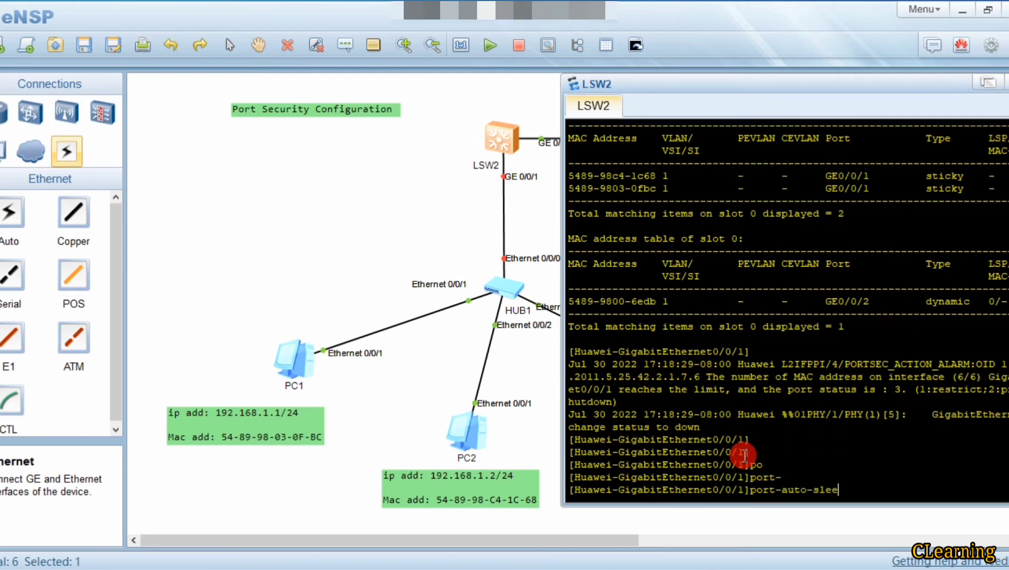
text(s)
key(Tab)
text(pr)
key(Tab)
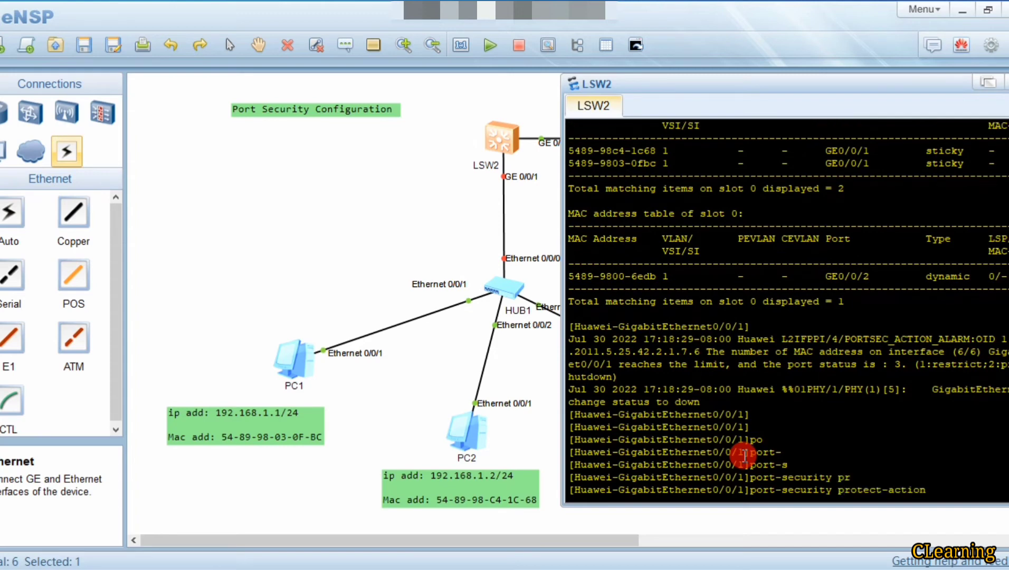
text(?)
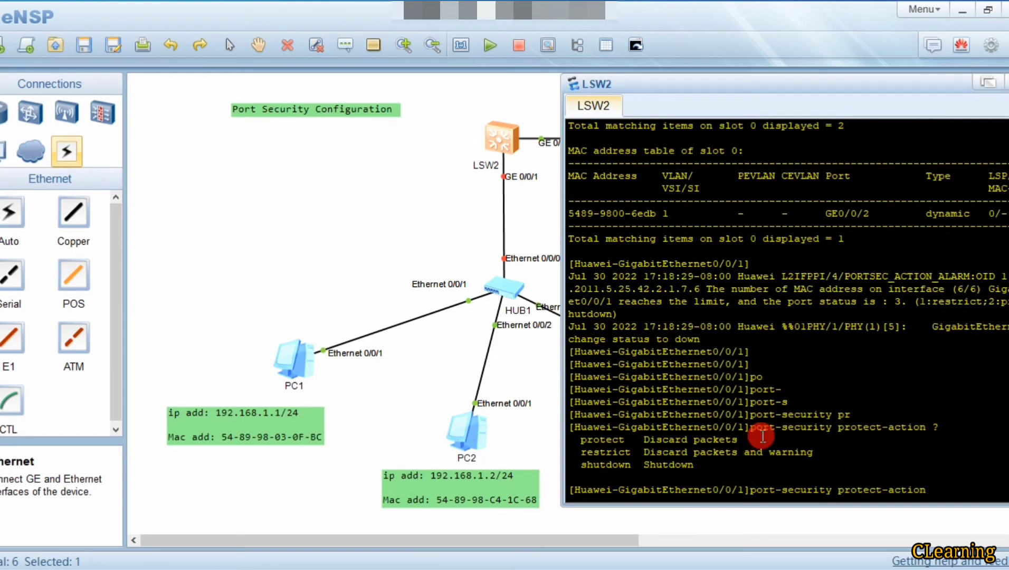
Choose restrict as the violation action and apply the command.
drag(626, 452, 579, 452)
double_click(615, 453)
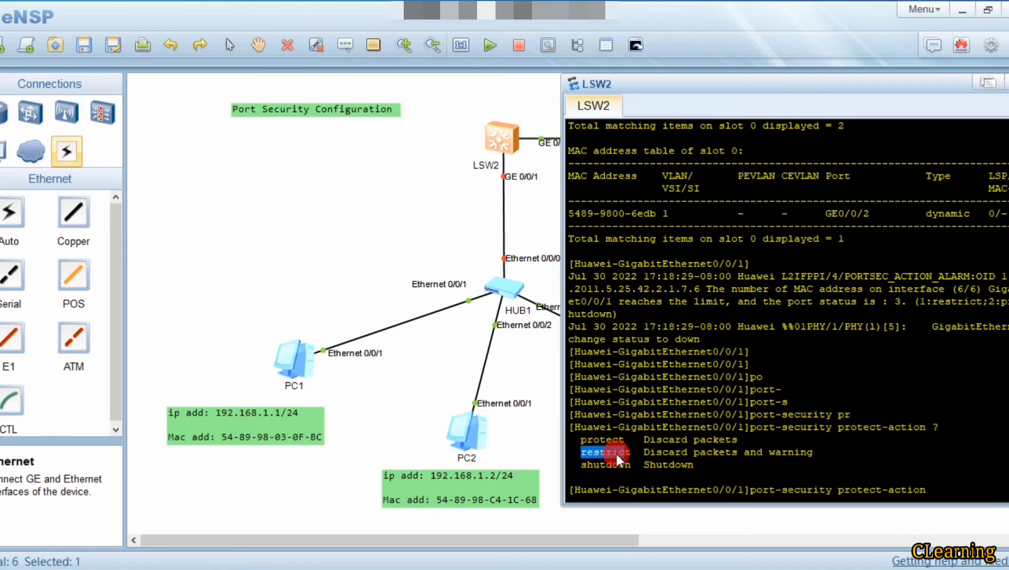
text(e)
drag(630, 453, 565, 452)
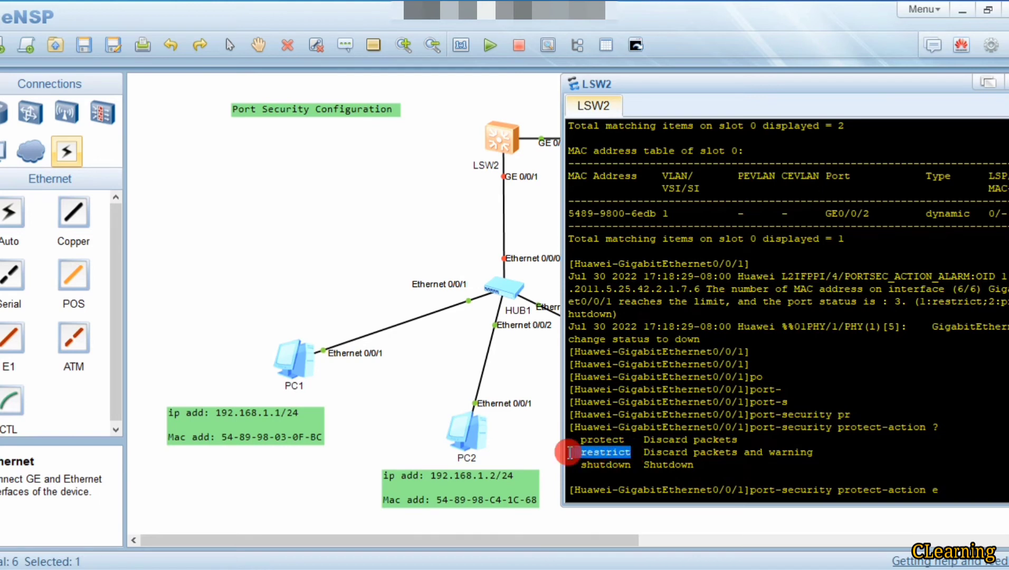
key(BackSpace)
text(re)
key(Tab)
key(Return)
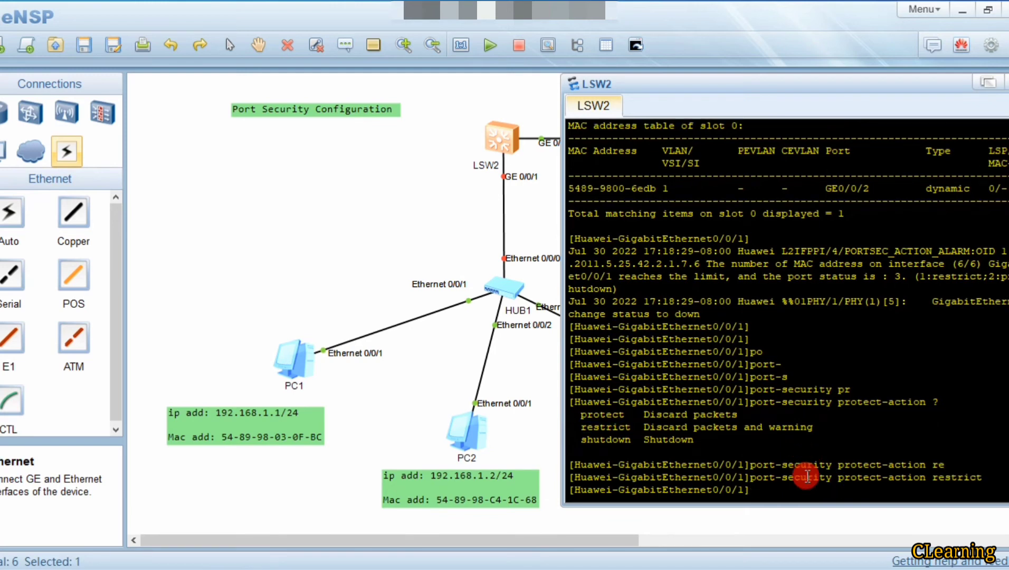
click(544, 351)
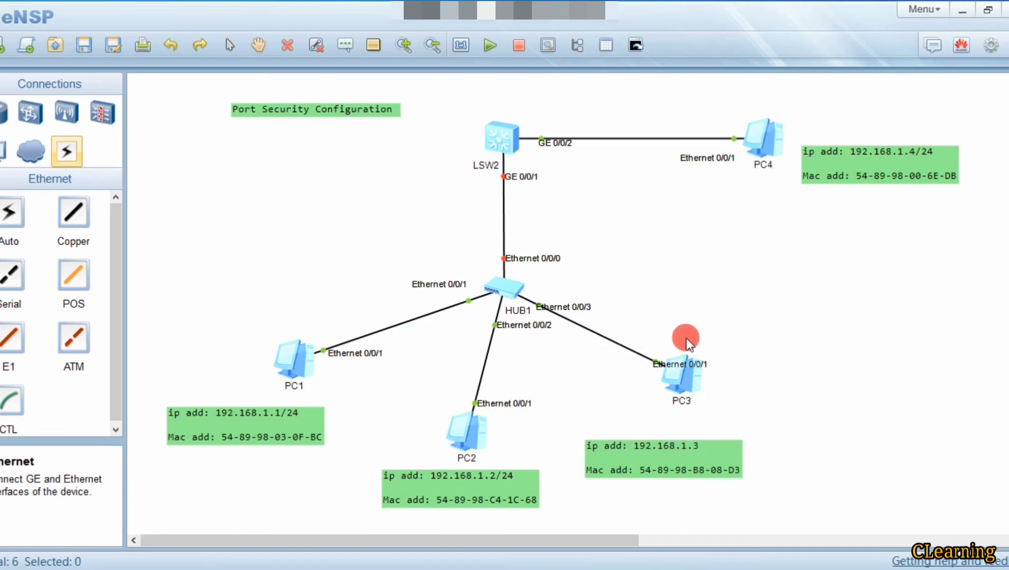
Run undo shutdown on GE0/0/1 to bring the HUB1 link back up.
double_click(504, 144)
key(Return)
key(Return)
key(Return)
key(Return)
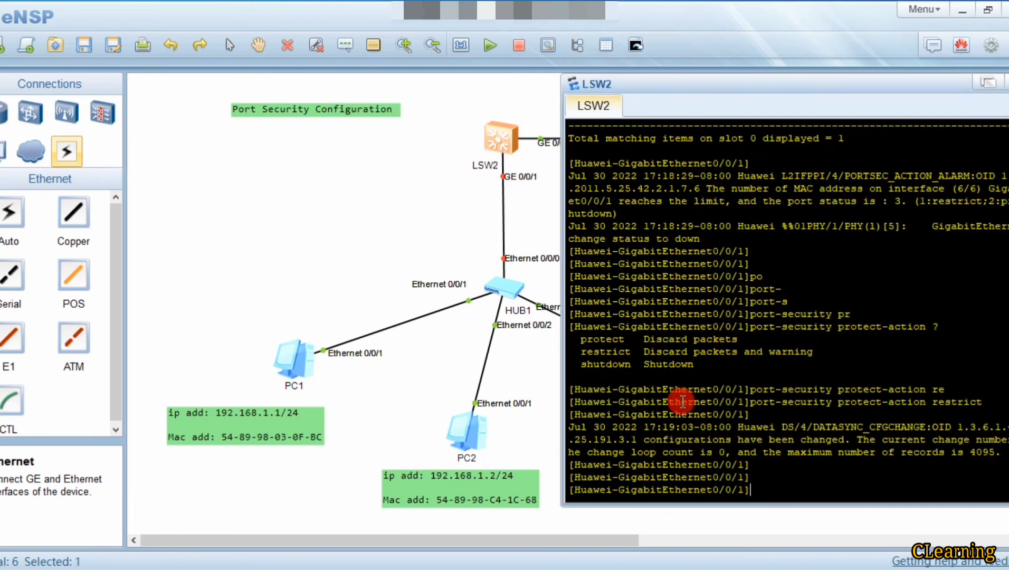
text(un)
key(Tab)
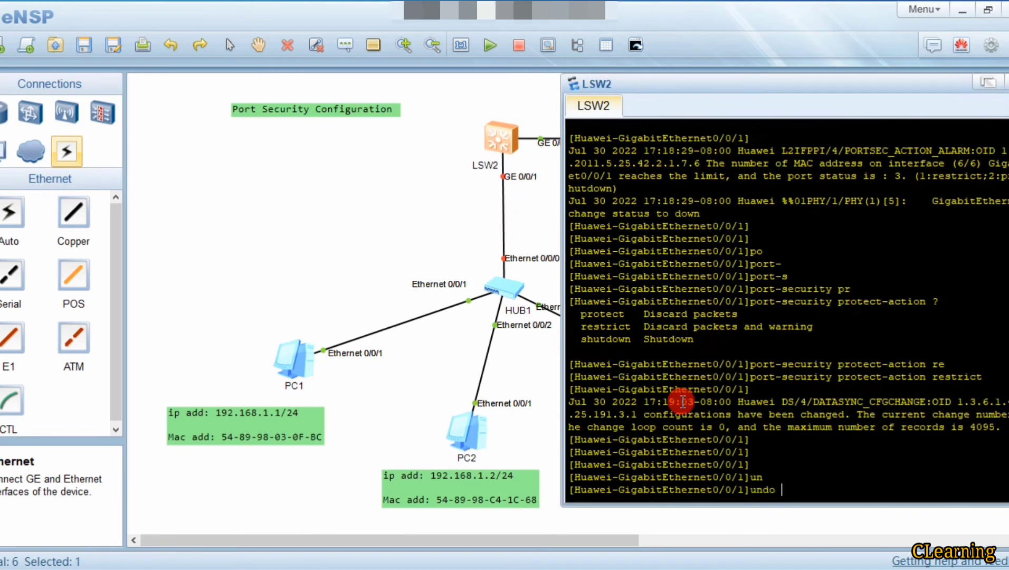
text(sh)
key(Tab)
key(Return)
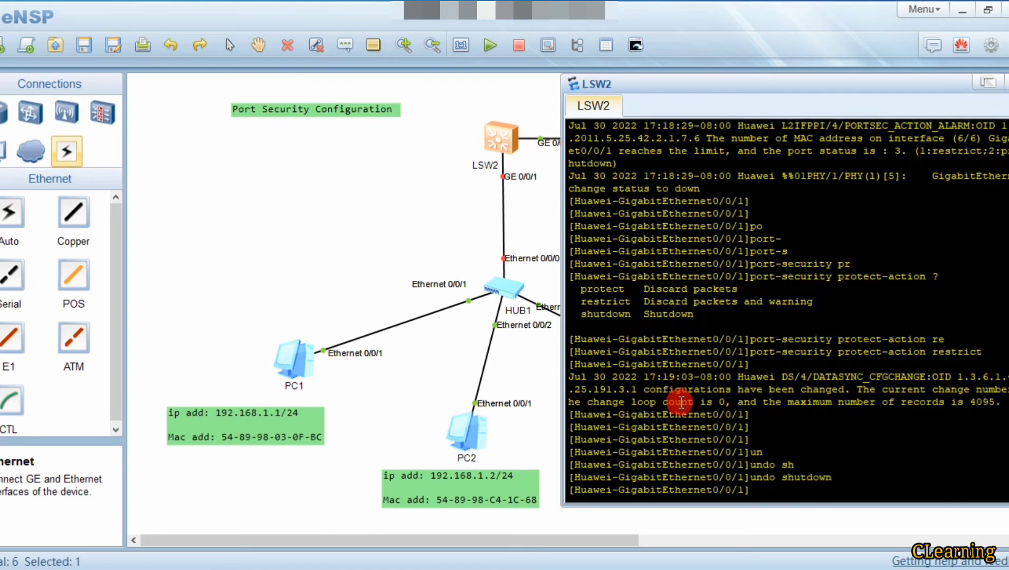
click(320, 248)
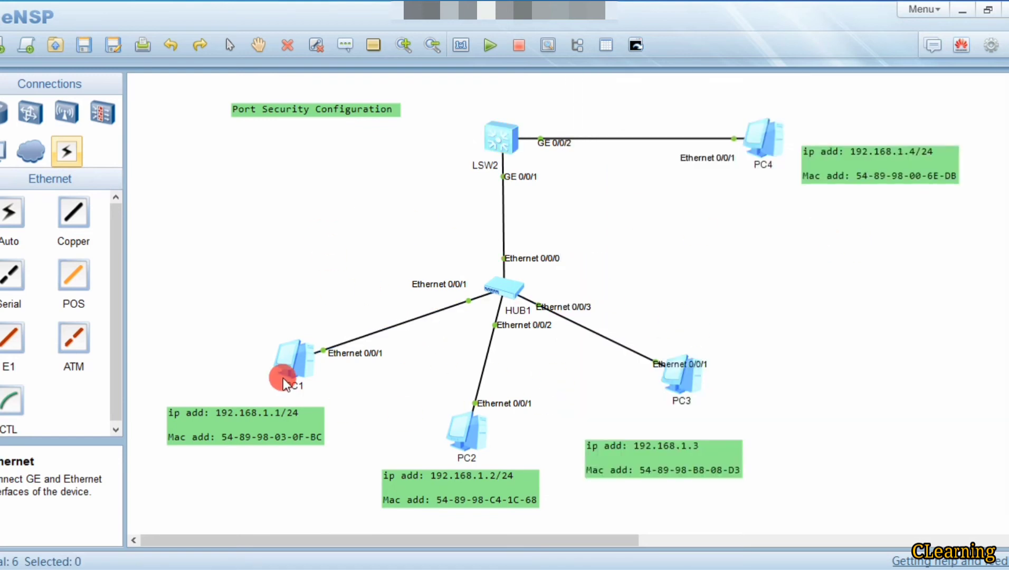
From PC1's console, ping 192.168.1.2 by editing the previous ping command.
double_click(296, 364)
click(549, 413)
key(Up)
key(BackSpace)
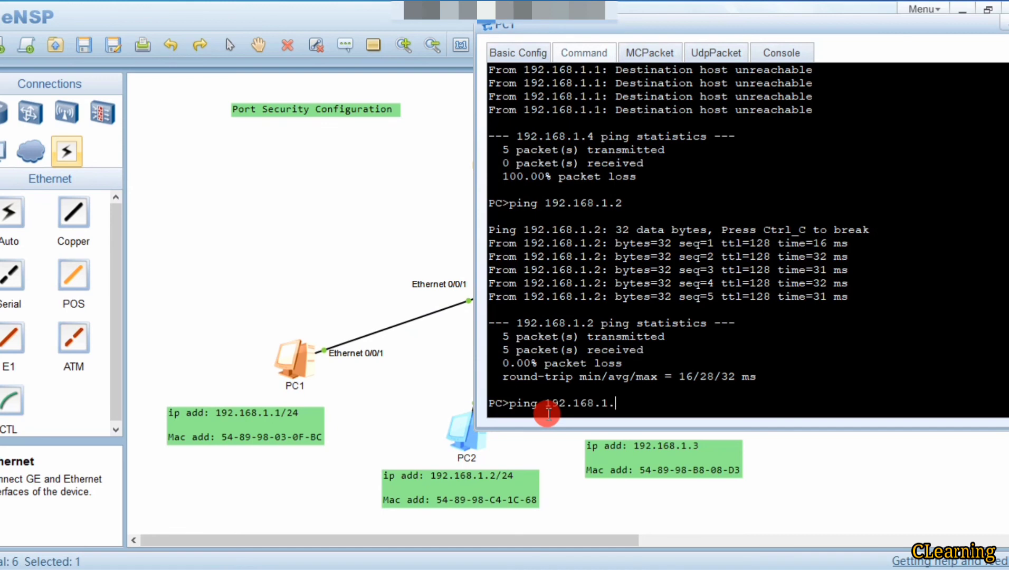
text(2)
key(Return)
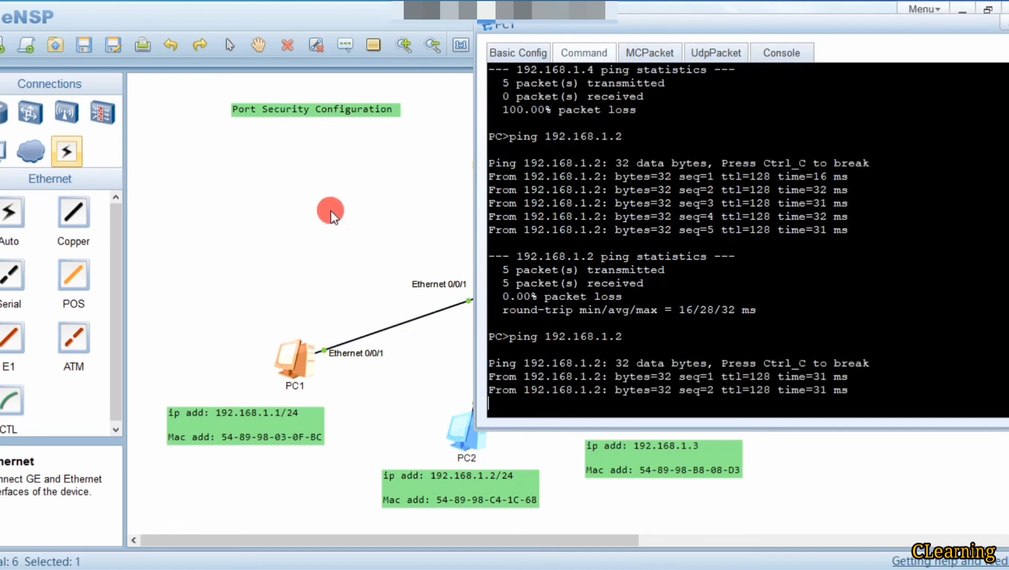
click(413, 405)
From PC2's console, ping 192.168.1.3.
double_click(477, 430)
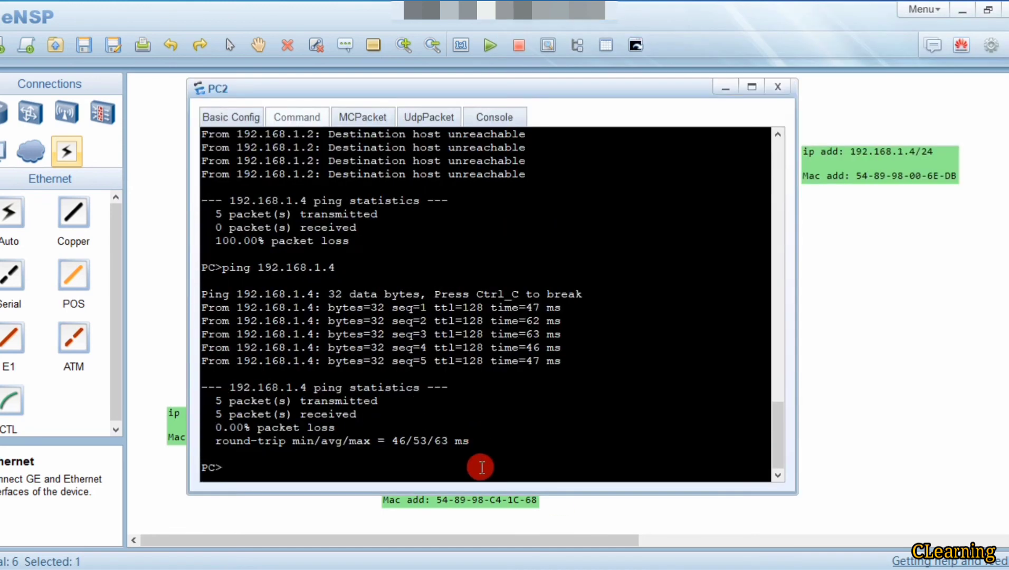
key(Up)
key(BackSpace)
text(3)
key(Return)
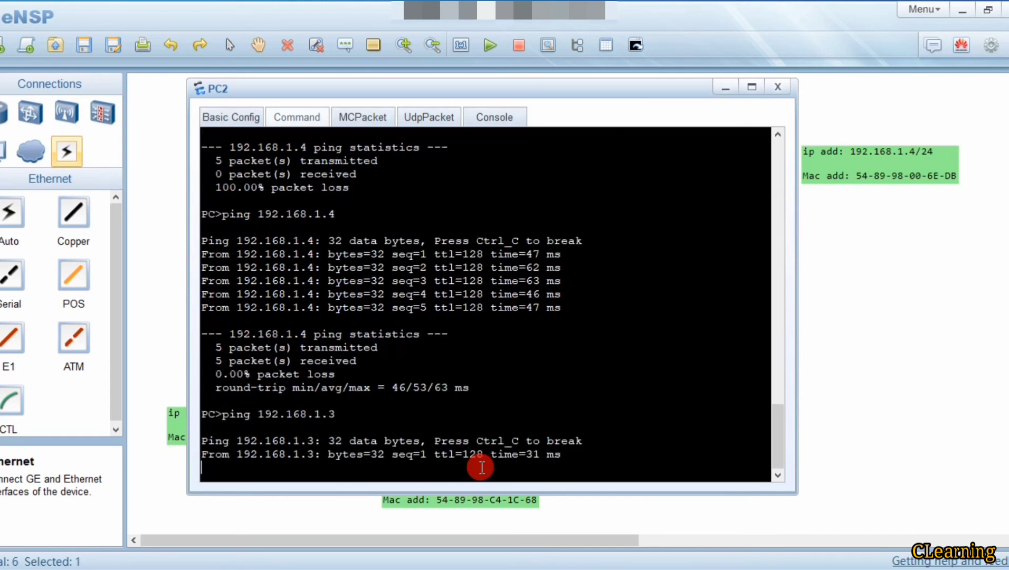
click(868, 396)
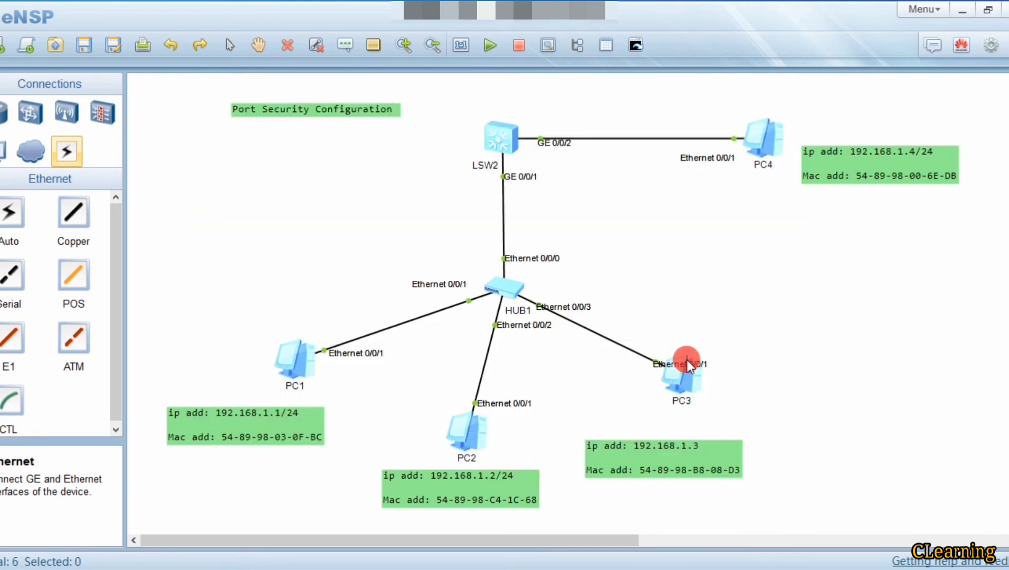
From PC3's console, ping 192.168.1.1.
click(686, 383)
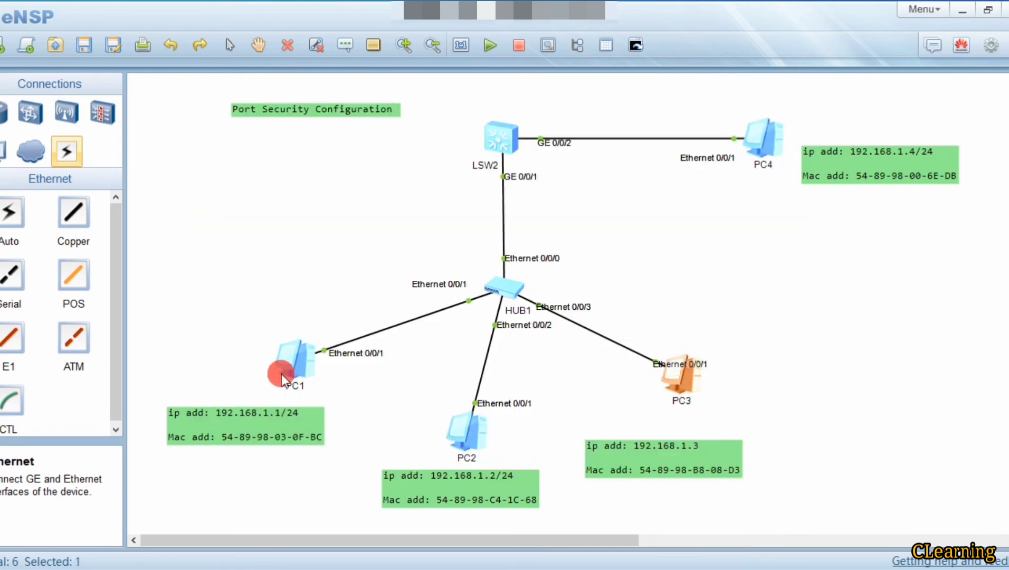
double_click(680, 375)
key(Up)
key(BackSpace)
text(192.168.1.)
key(Return)
click(940, 334)
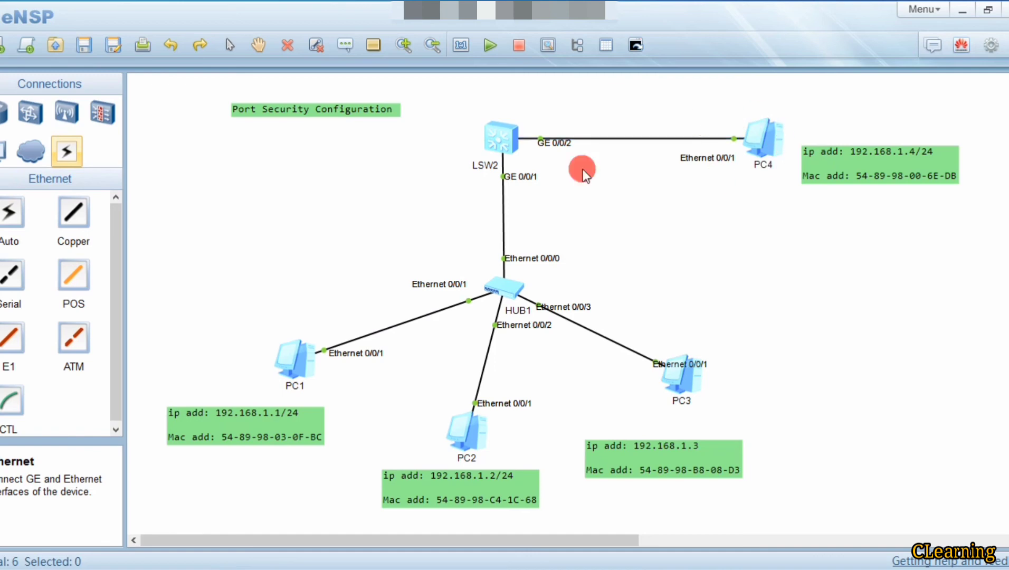
From PC1's console, ping 192.168.1.4, which times out.
double_click(289, 359)
key(Up)
key(BackSpace)
text(4)
key(Return)
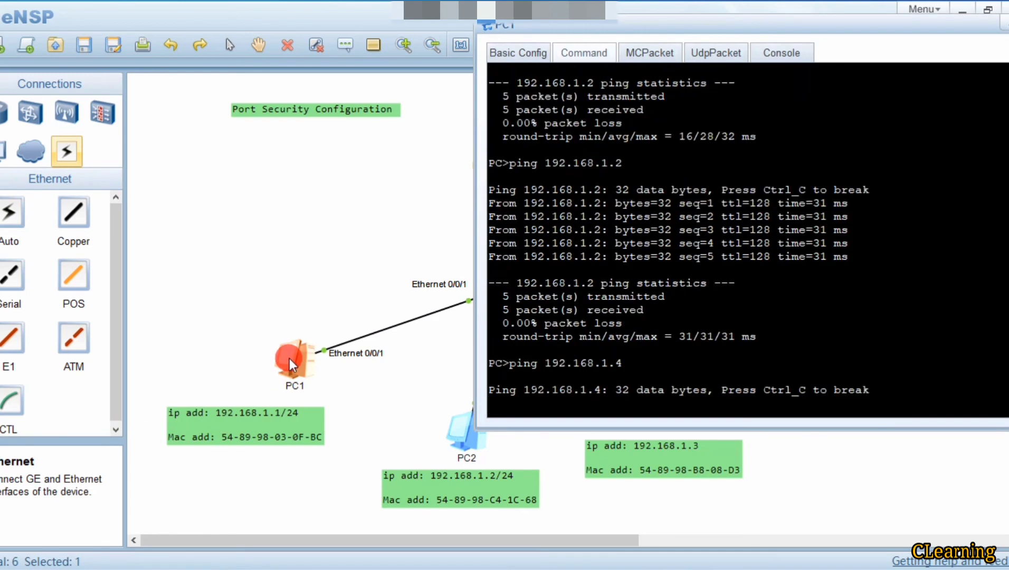
click(363, 403)
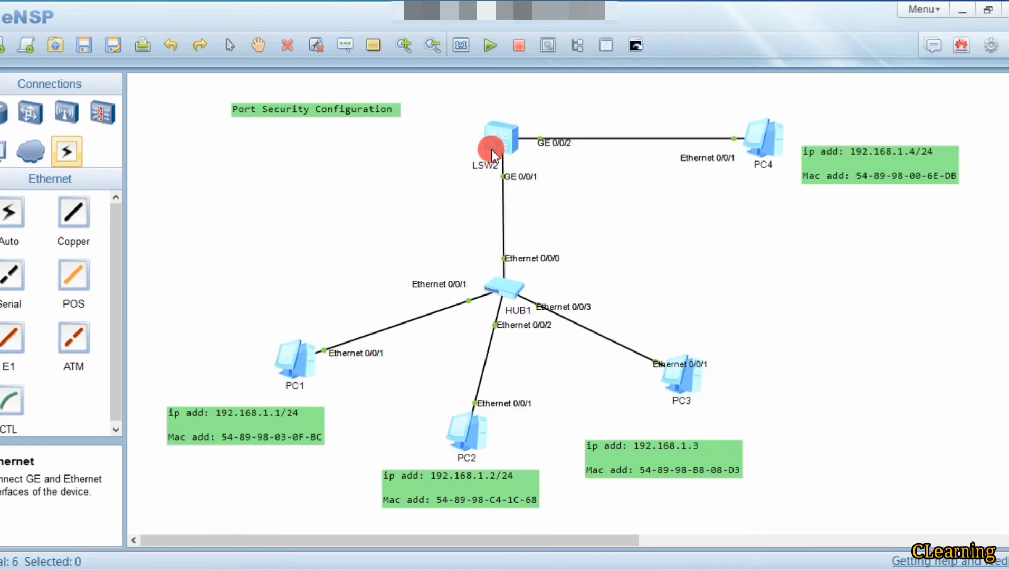
Recall and edit the last ping command in PC2's console without running it.
double_click(469, 442)
key(Up)
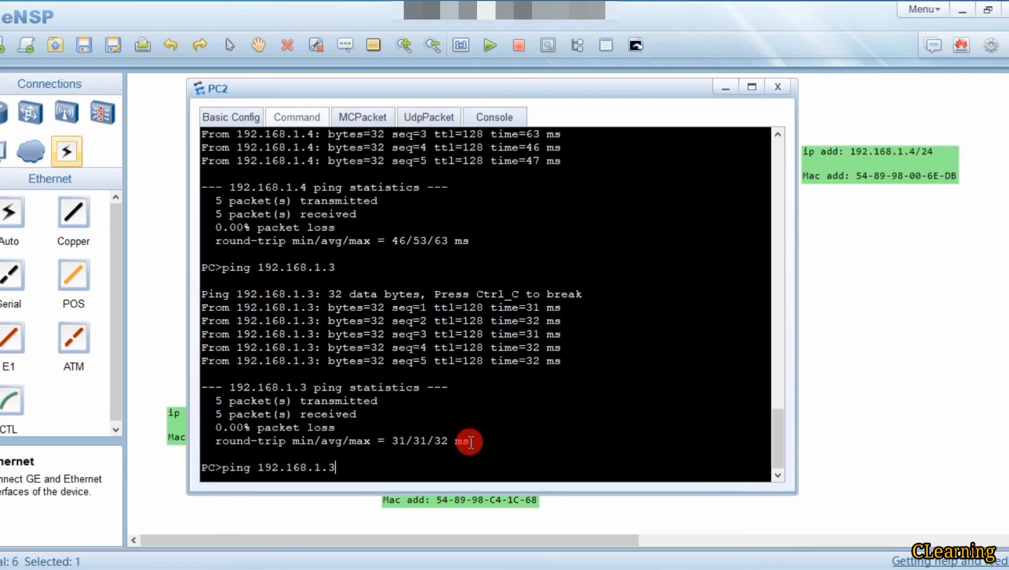
key(BackSpace)
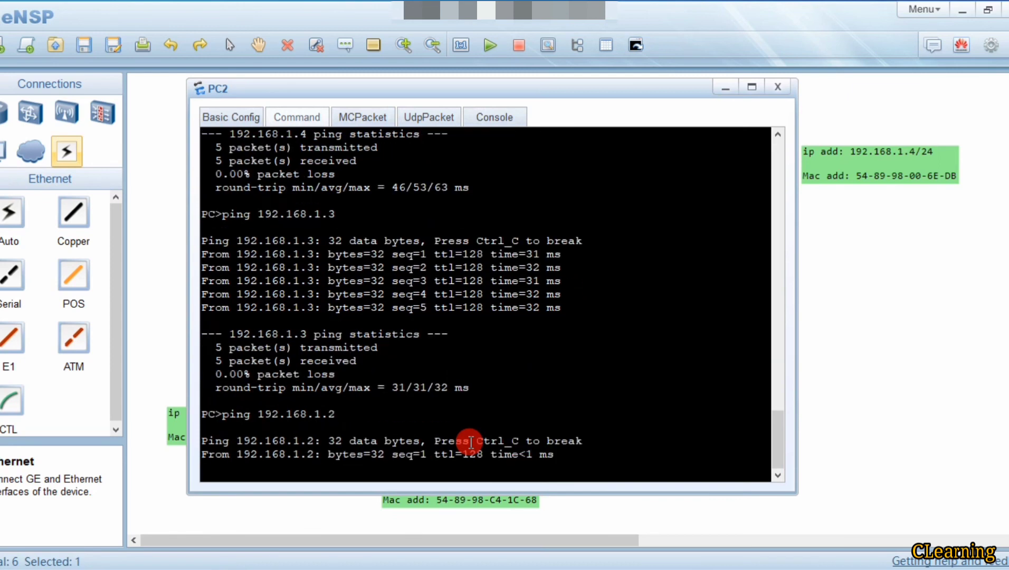
click(829, 350)
Re-run PC1's ping to 192.168.1.4, which now gets replies.
double_click(295, 364)
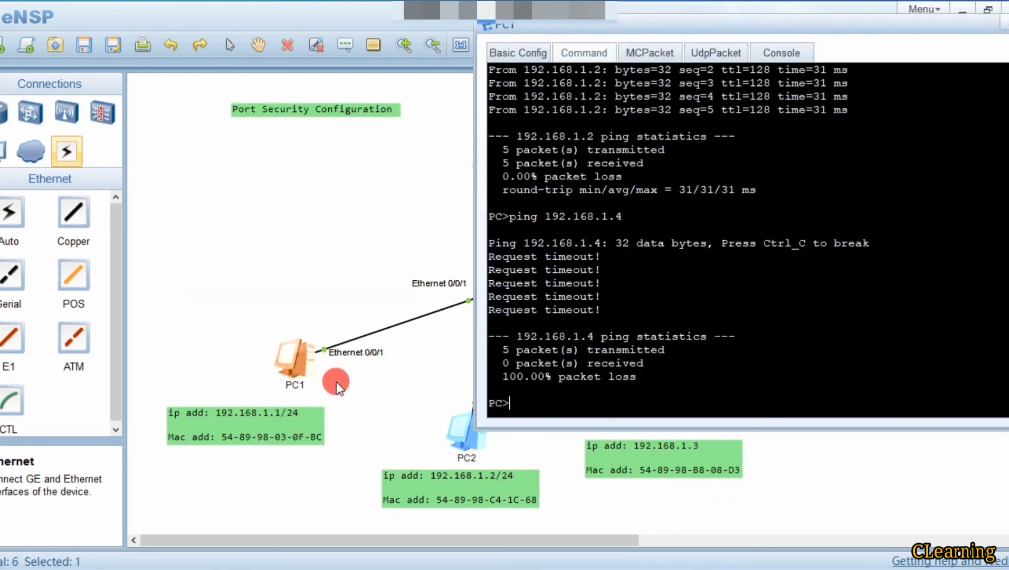
key(Up)
key(Return)
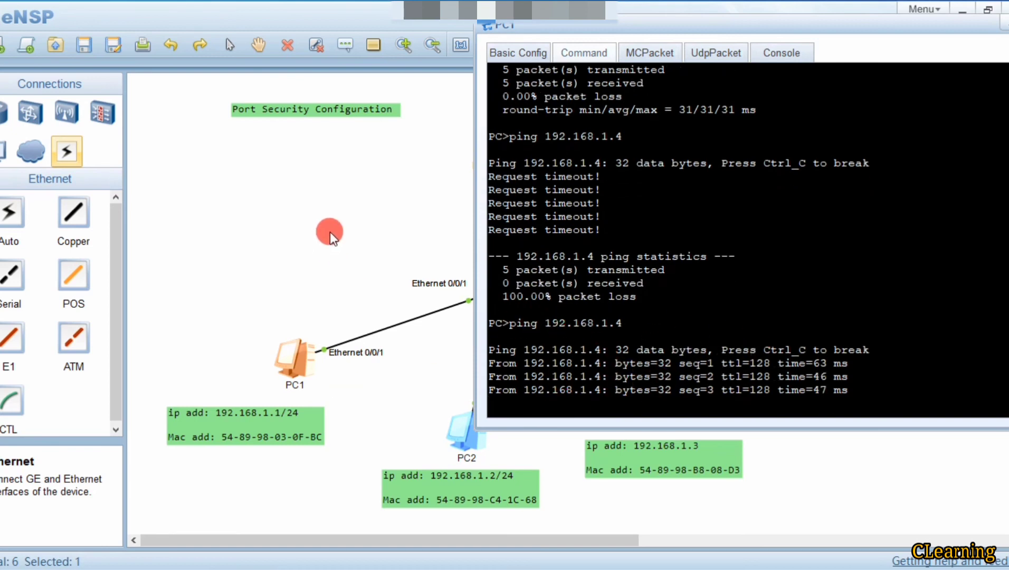
click(441, 273)
Ping 192.168.1.4 from PC2, then clear the device selection on the topology.
double_click(454, 444)
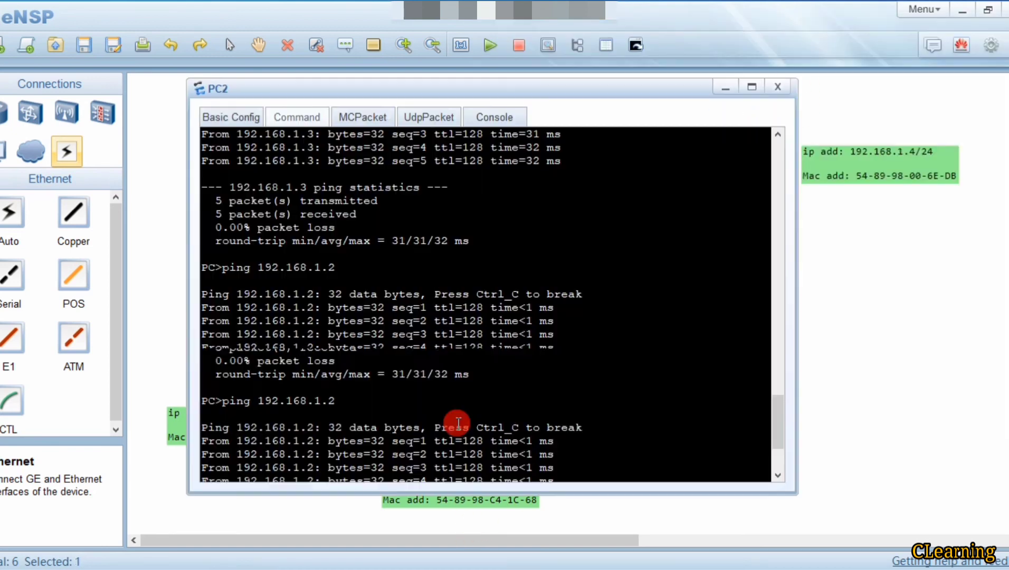
key(Up)
key(BackSpace)
text(4)
key(Return)
click(889, 351)
click(588, 416)
click(693, 380)
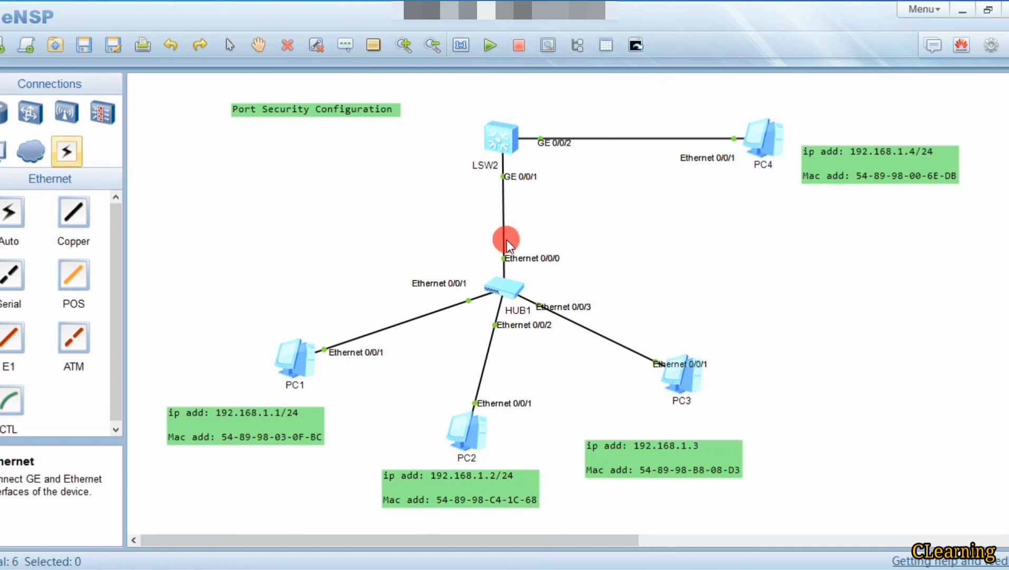
Ping 192.168.1.4 from PC3, which fails with 100% packet loss.
double_click(690, 382)
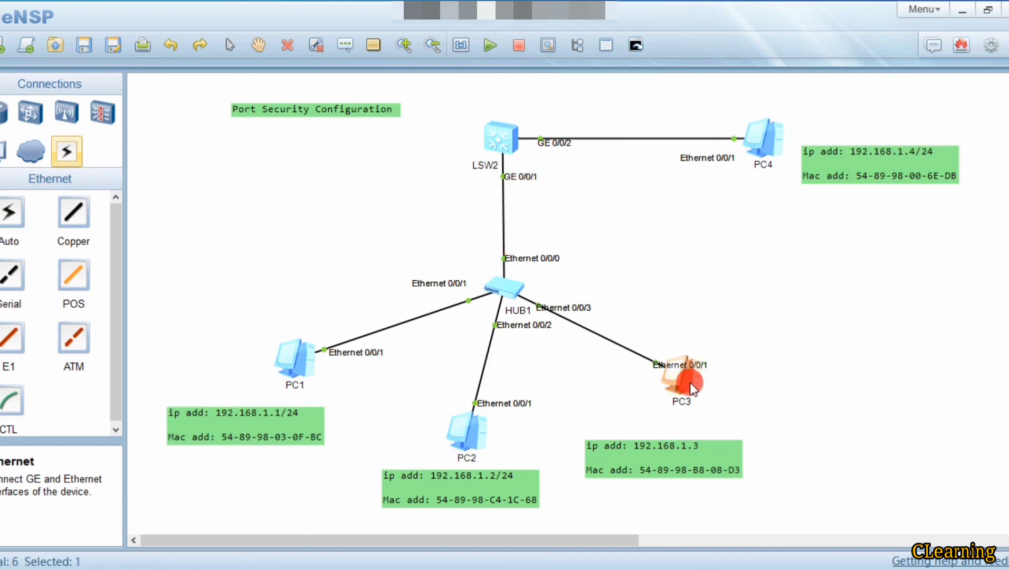
key(Up)
key(BackSpace)
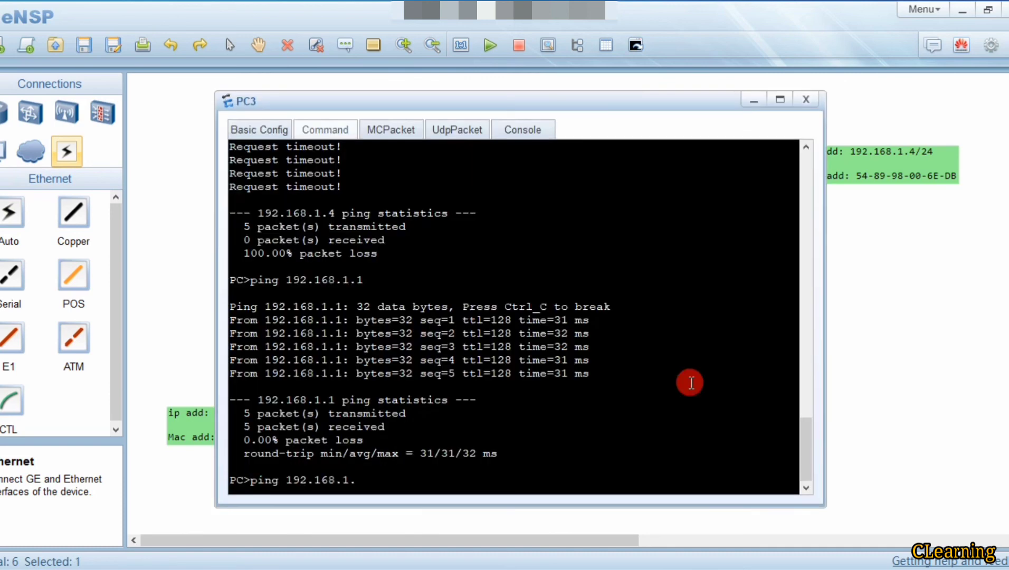
text(4)
key(Return)
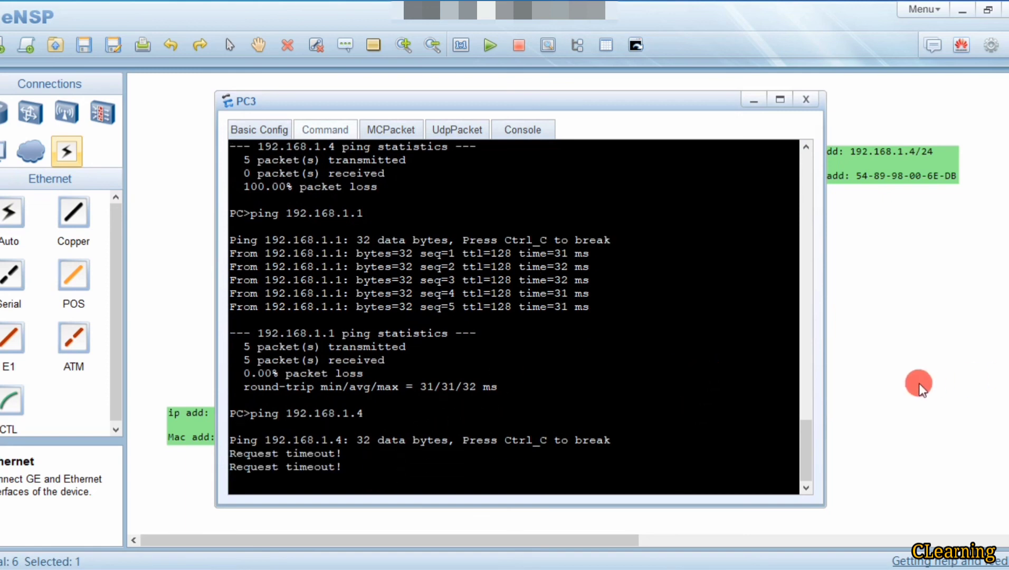
click(918, 385)
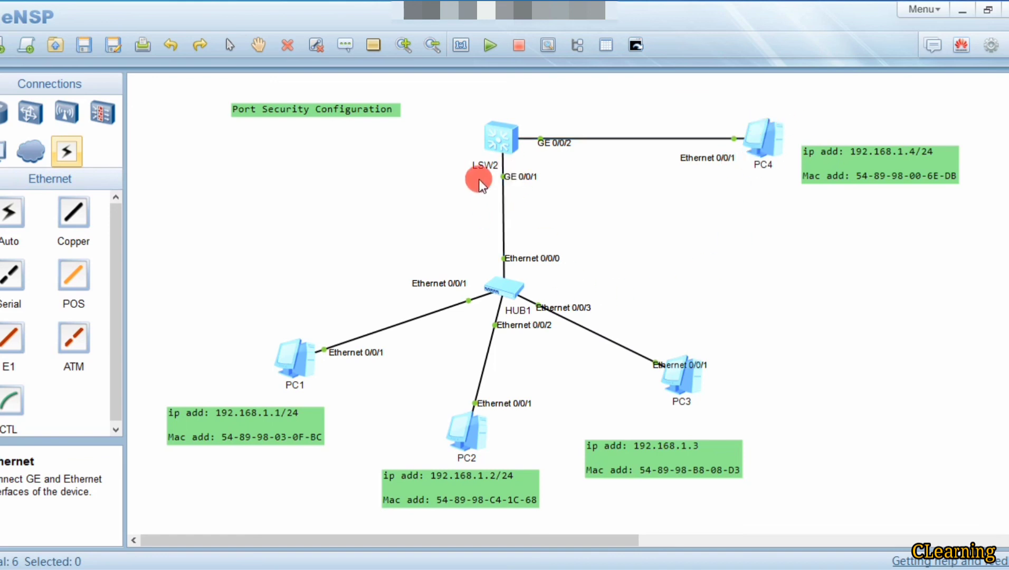
Repeat PC3's ping to 192.168.1.4, now returning destination host unreachable.
double_click(678, 379)
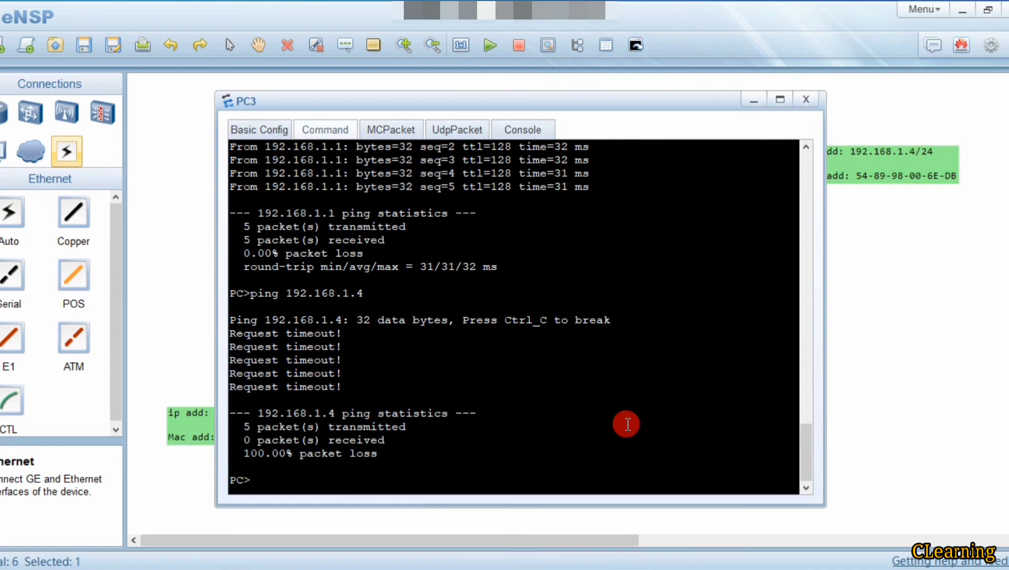
key(Up)
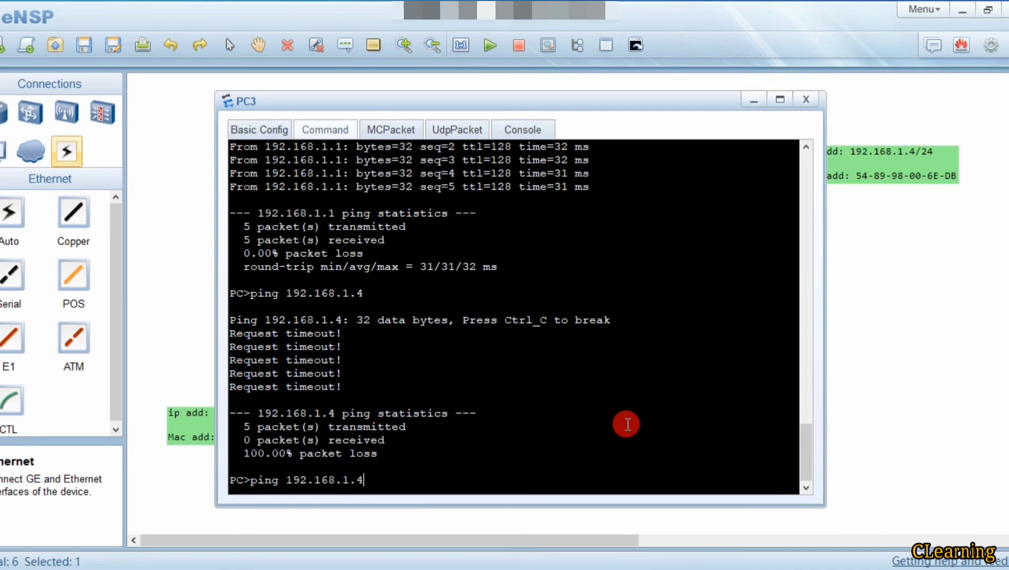
key(Return)
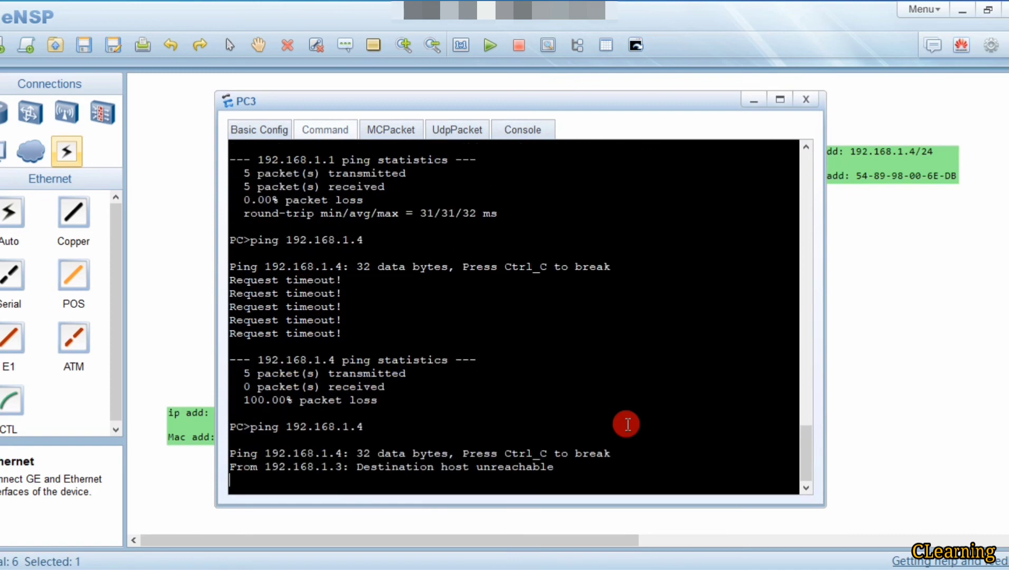
click(907, 404)
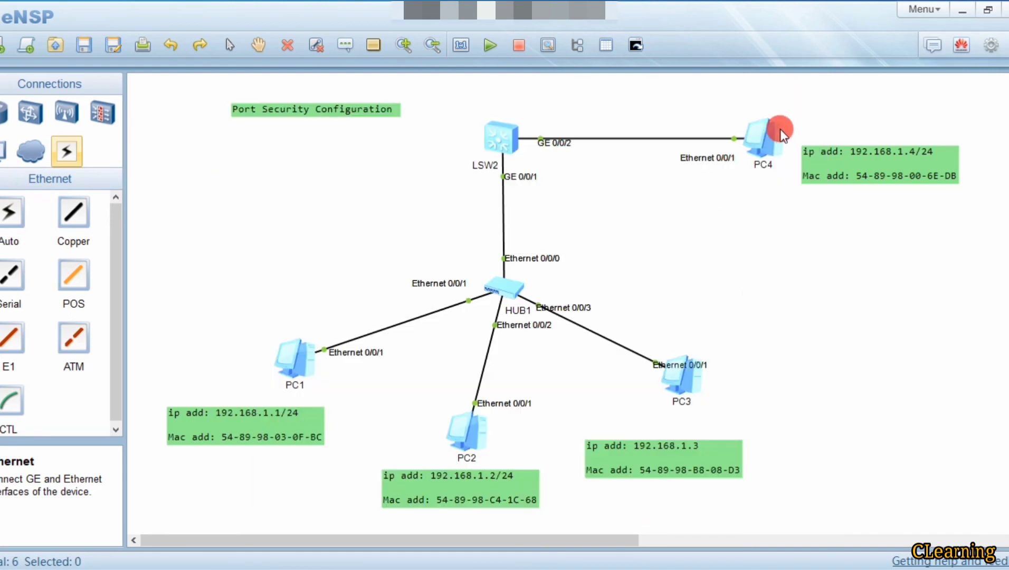
Ping 192.168.1.1 from PC4, getting 5 of 5 replies.
double_click(779, 128)
click(647, 256)
text(pi)
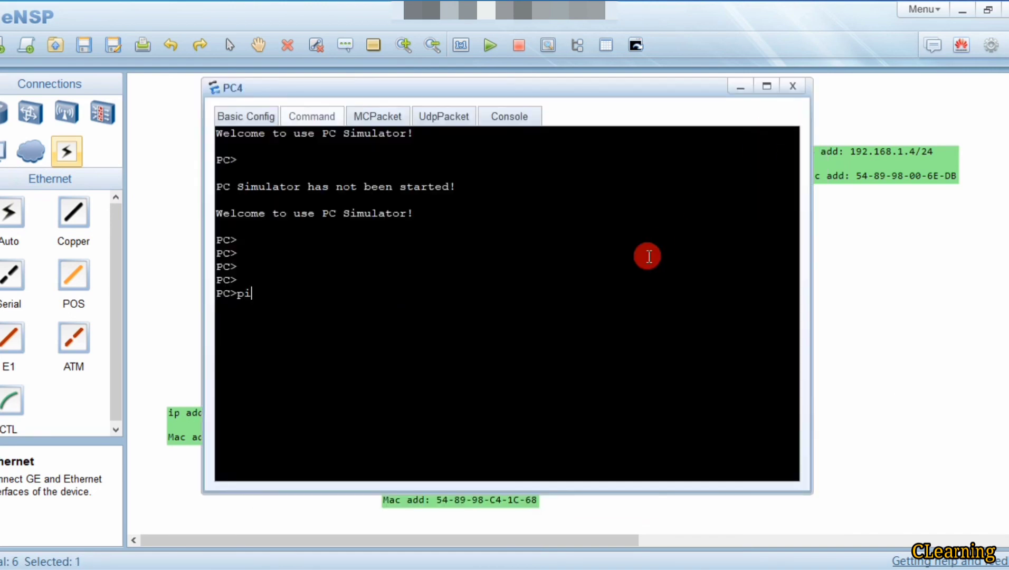
text(ng 192.168.1.1)
key(Return)
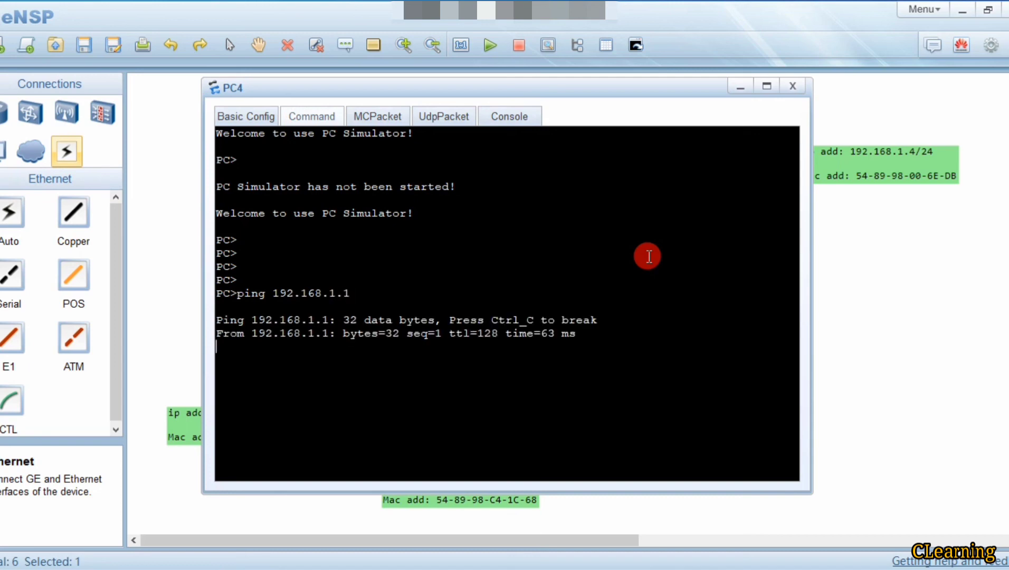
click(782, 177)
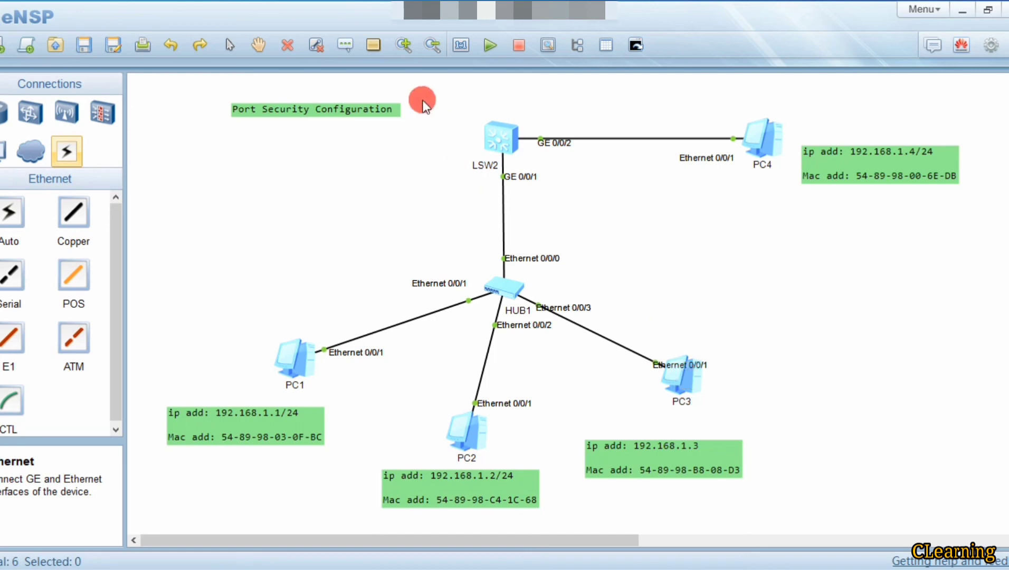
Ping 192.168.1.3 from PC4, which returns destination host unreachable, and close the console.
double_click(761, 141)
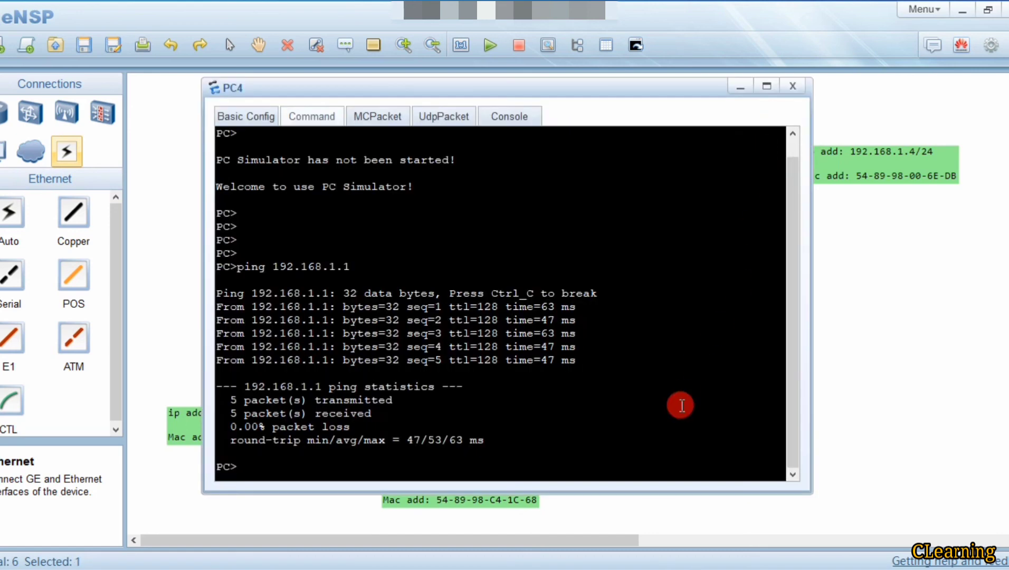
key(Up)
key(BackSpace)
text(3)
key(Return)
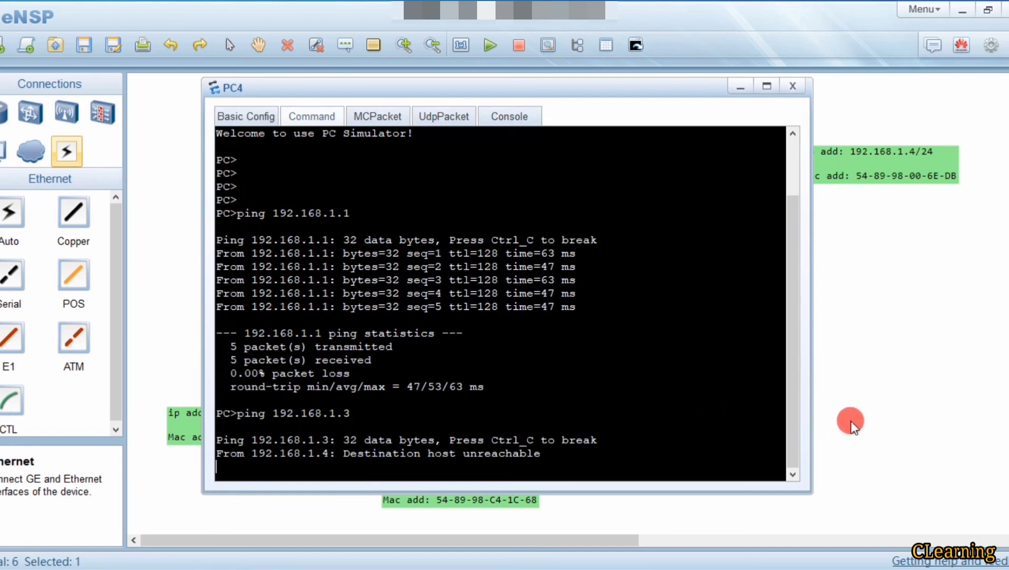
key(alt+F4)
click(879, 407)
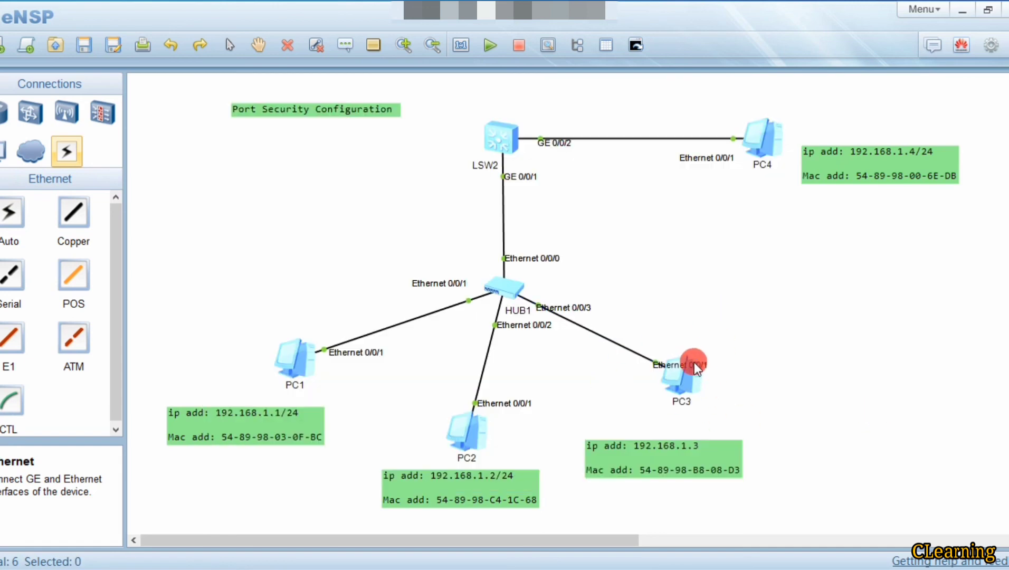